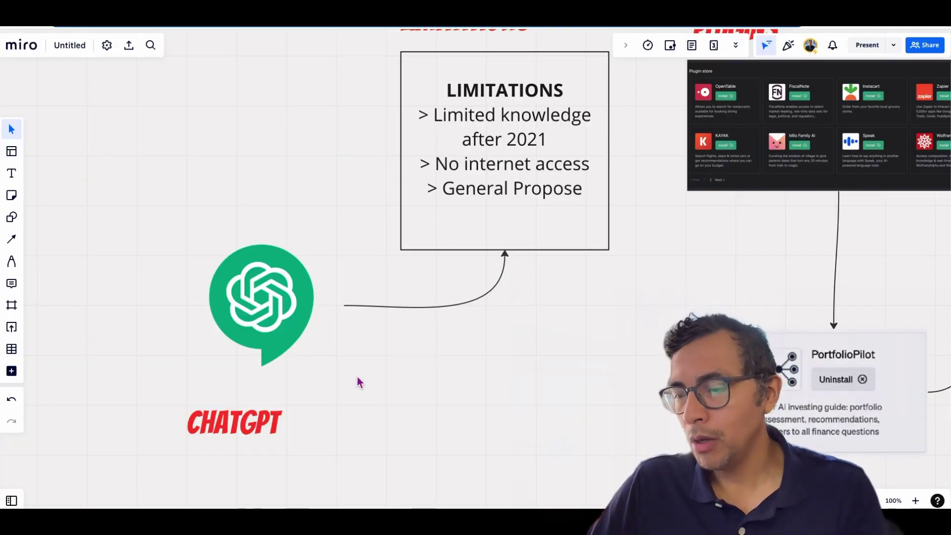
Pan the Miro board to the LIMITATIONS and PLUGINS sections beside the plugin store screenshot.
{"action": "left_click_drag", "start_coordinate": [360, 382], "coordinate": [393, 479]}
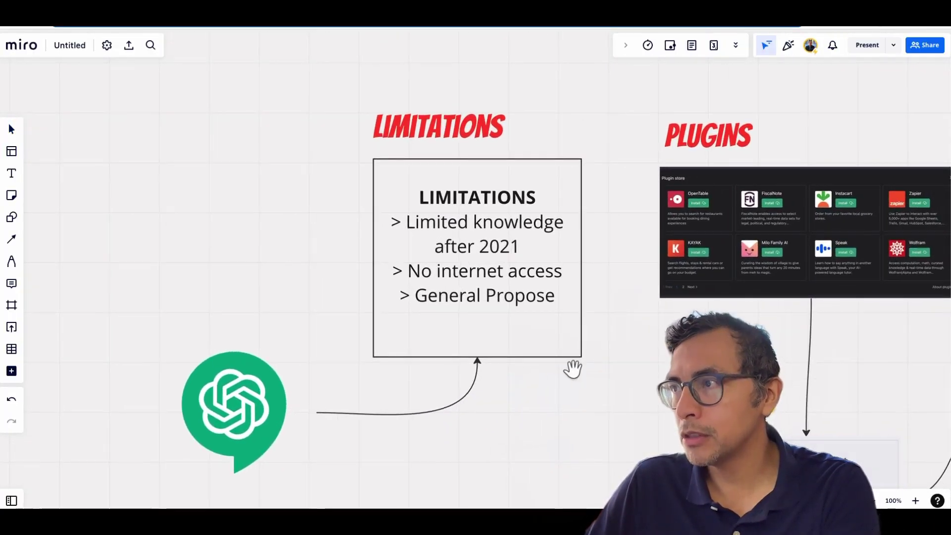
{"action": "scroll", "coordinate": [583, 367], "scroll_direction": "right", "scroll_amount": 2}
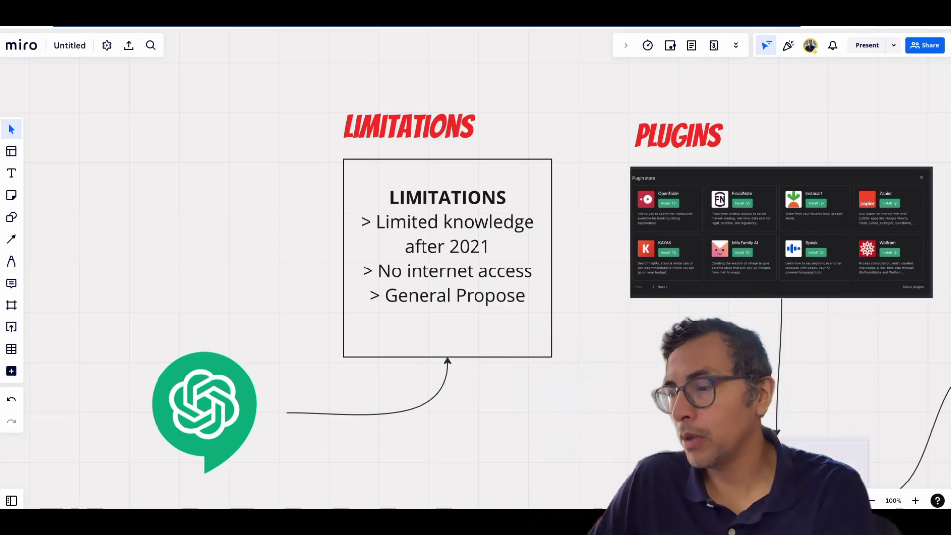
Pan toward the PortfolioPilot feature panel, zoom into the plugin store image, then zoom out to 67%.
{"action": "left_click_drag", "start_coordinate": [849, 350], "coordinate": [545, 380]}
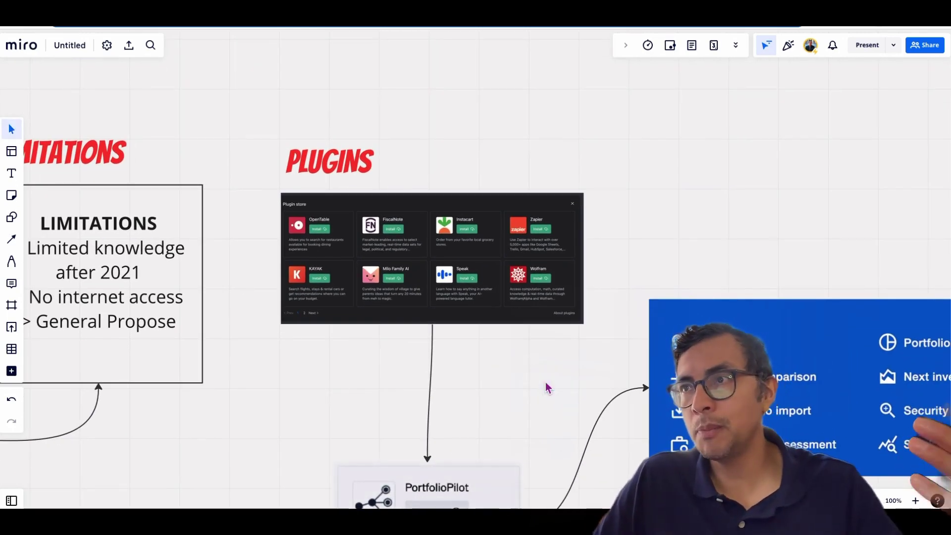
{"action": "scroll", "coordinate": [497, 283], "scroll_direction": "up", "scroll_amount": 3}
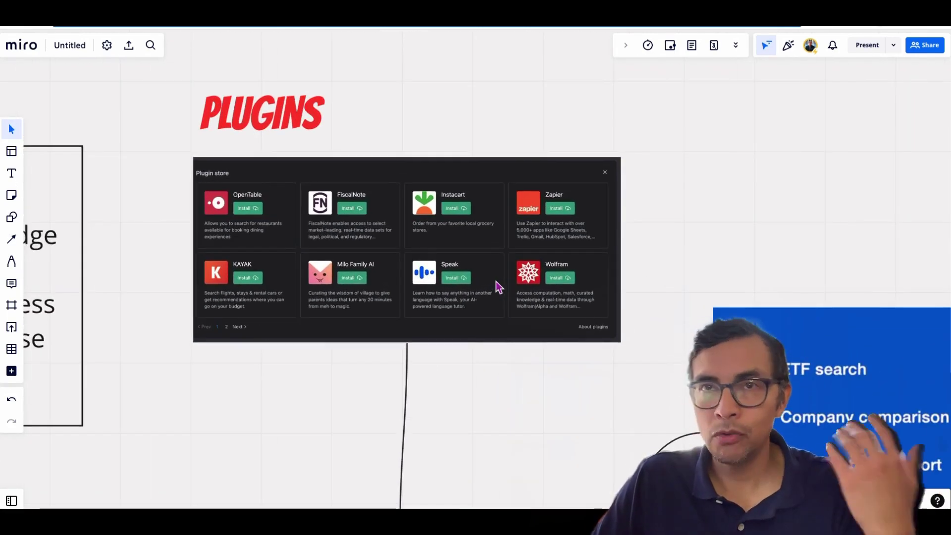
{"action": "scroll", "coordinate": [340, 281], "scroll_direction": "up", "scroll_amount": 3}
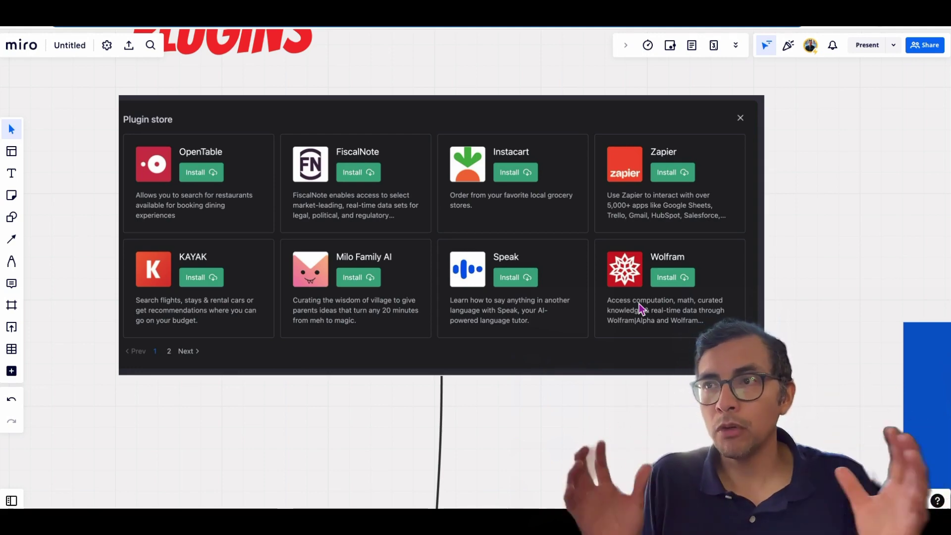
{"action": "scroll", "coordinate": [572, 312], "scroll_direction": "down", "scroll_amount": 10}
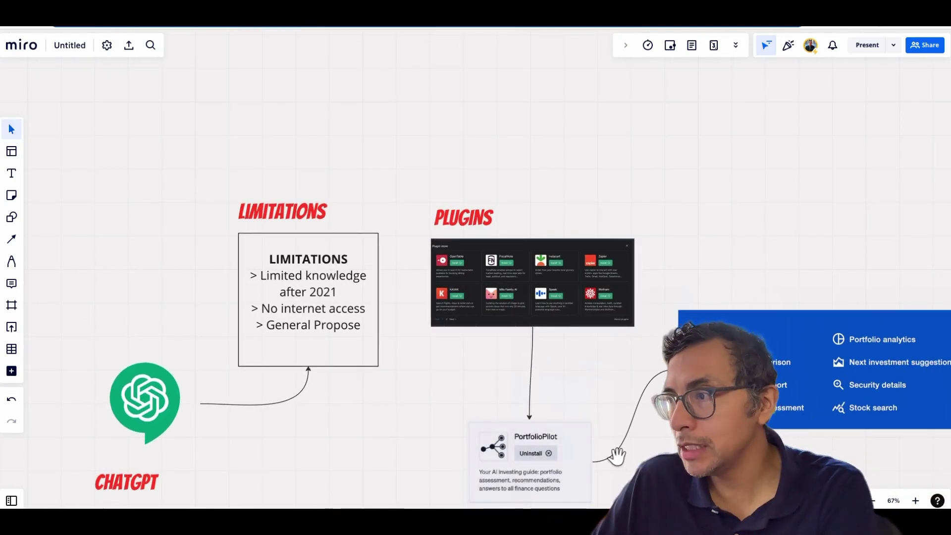
Zoom into the PortfolioPilot card and bring its feature panel fully into view.
{"action": "left_click_drag", "start_coordinate": [613, 452], "coordinate": [611, 401]}
{"action": "scroll", "coordinate": [554, 408], "scroll_direction": "up", "scroll_amount": 5}
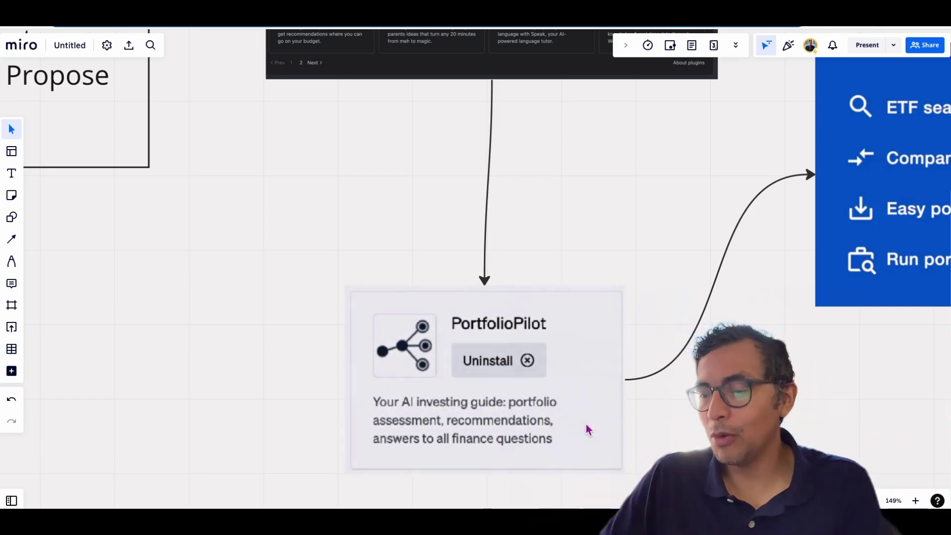
{"action": "left_click_drag", "start_coordinate": [840, 357], "coordinate": [431, 458]}
{"action": "scroll", "coordinate": [642, 450], "scroll_direction": "right", "scroll_amount": 2}
{"action": "scroll", "coordinate": [677, 431], "scroll_direction": "right", "scroll_amount": 5}
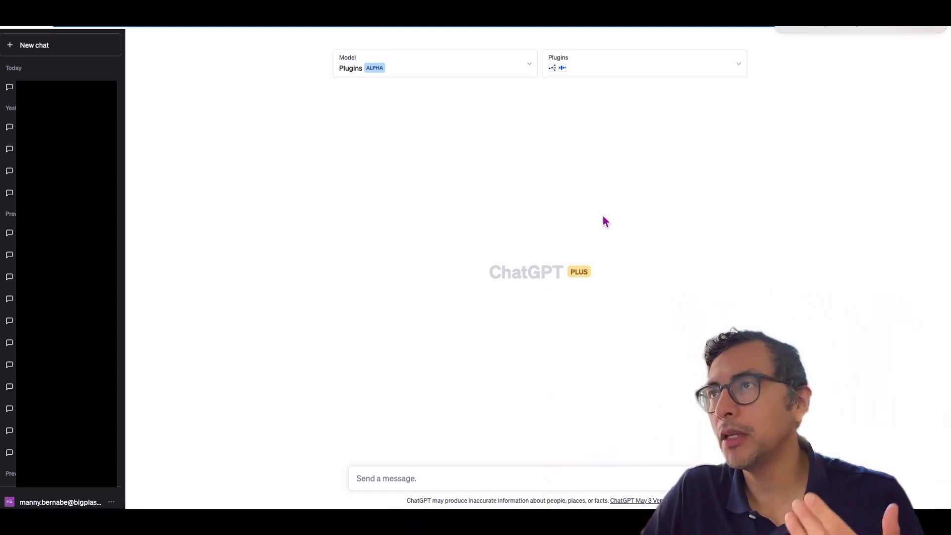
Check the model list and keep the Plugins model selected.
{"action": "left_click", "coordinate": [471, 65]}
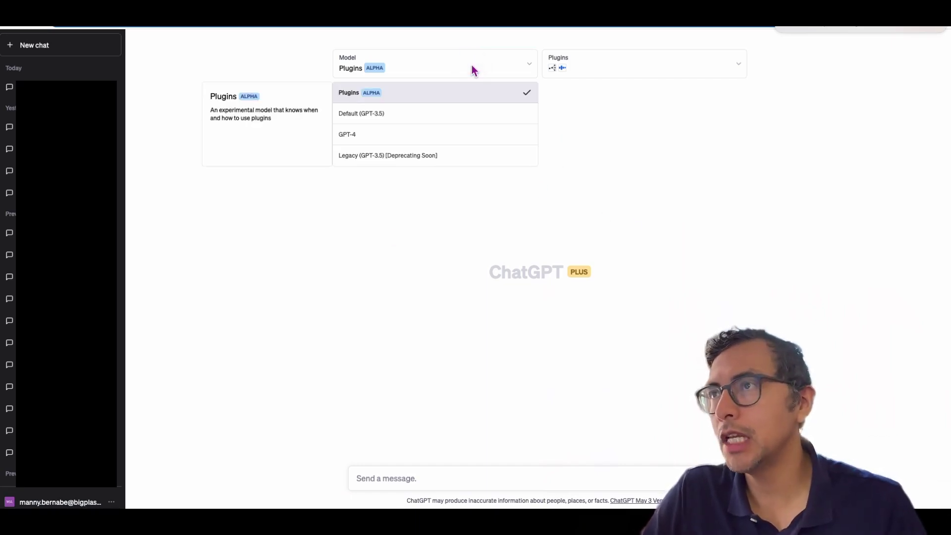
{"action": "left_click", "coordinate": [436, 99]}
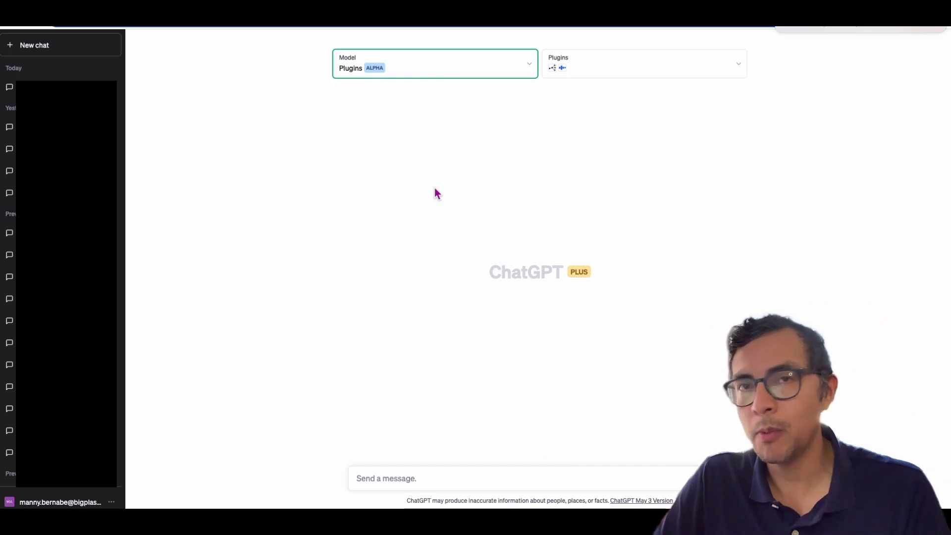
{"action": "left_click", "coordinate": [473, 79]}
{"action": "left_click", "coordinate": [630, 161]}
Browse the plugin store from the enabled-plugins list to its second page, then close it.
{"action": "left_click", "coordinate": [625, 73]}
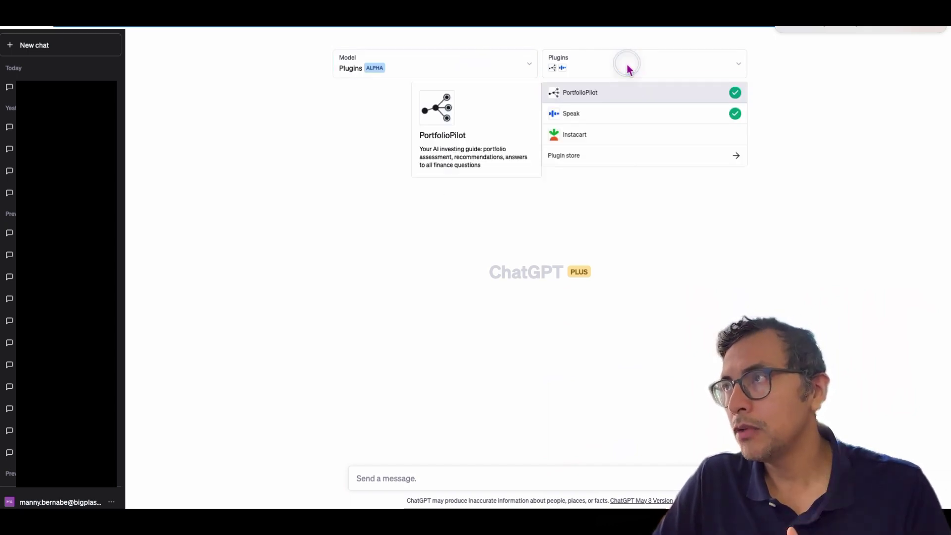
{"action": "left_click", "coordinate": [607, 155]}
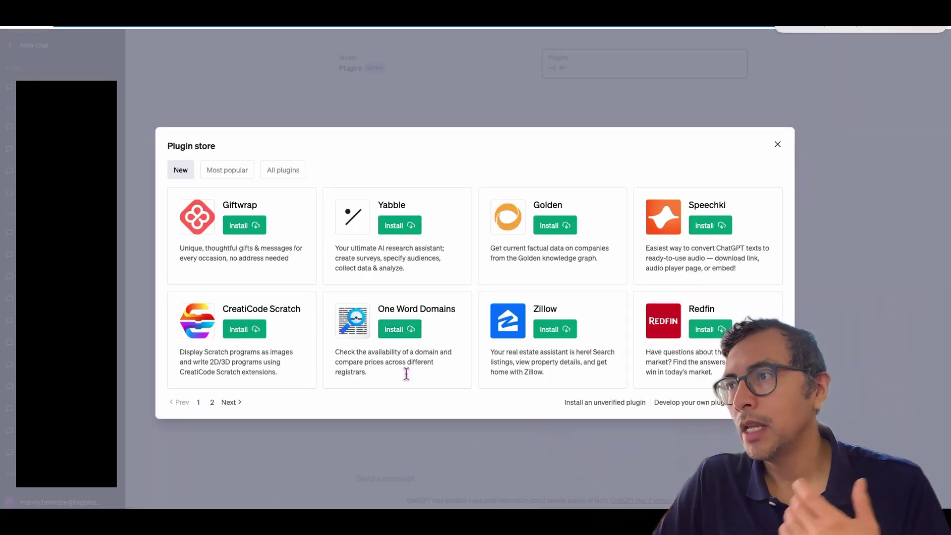
{"action": "left_click", "coordinate": [212, 402]}
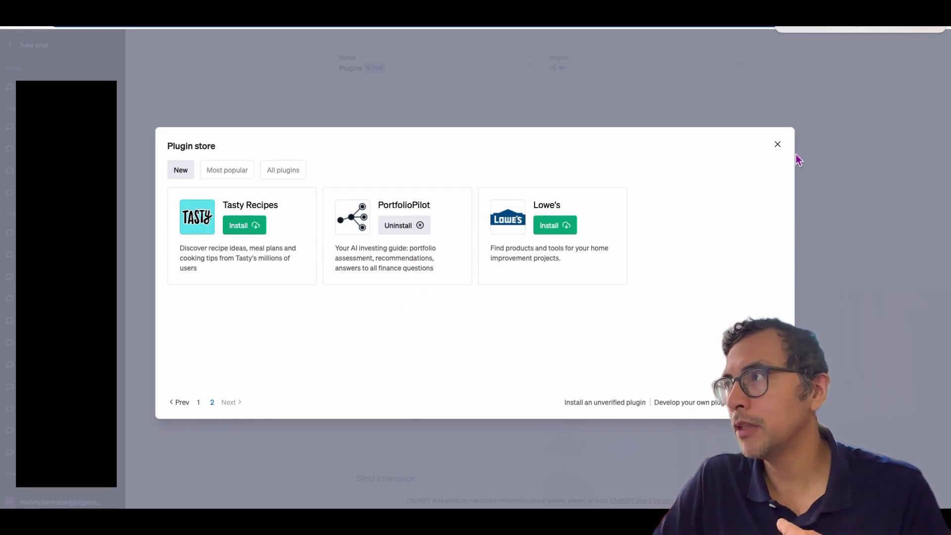
{"action": "left_click", "coordinate": [778, 145]}
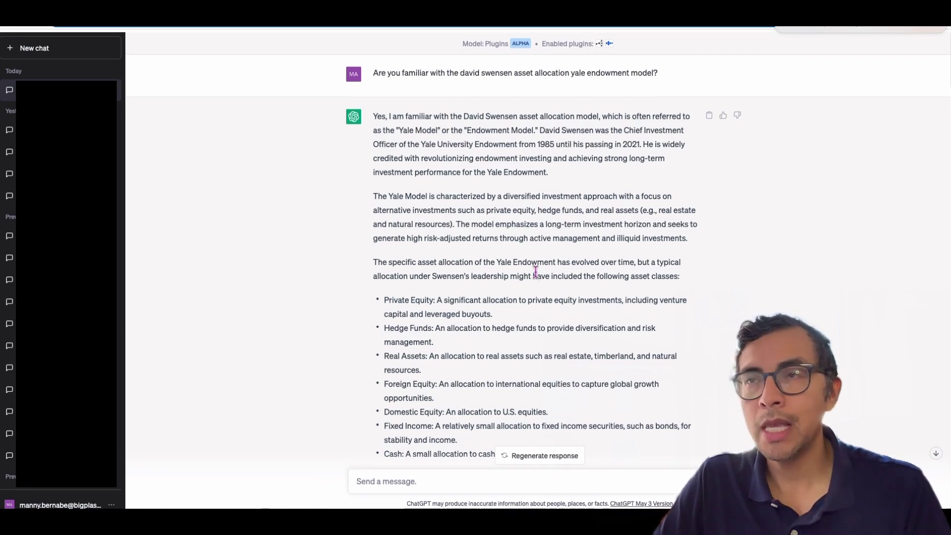
Read past the Yale model answer to the 60% equities ETF request and its MOTG-led reply.
{"action": "scroll", "coordinate": [535, 272], "scroll_direction": "down", "scroll_amount": 1}
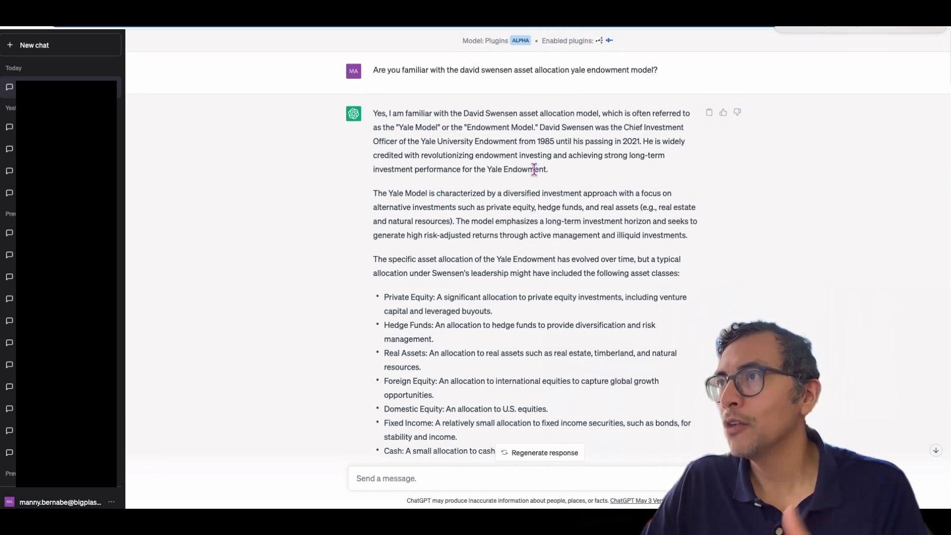
{"action": "left_click_drag", "start_coordinate": [460, 70], "coordinate": [526, 70]}
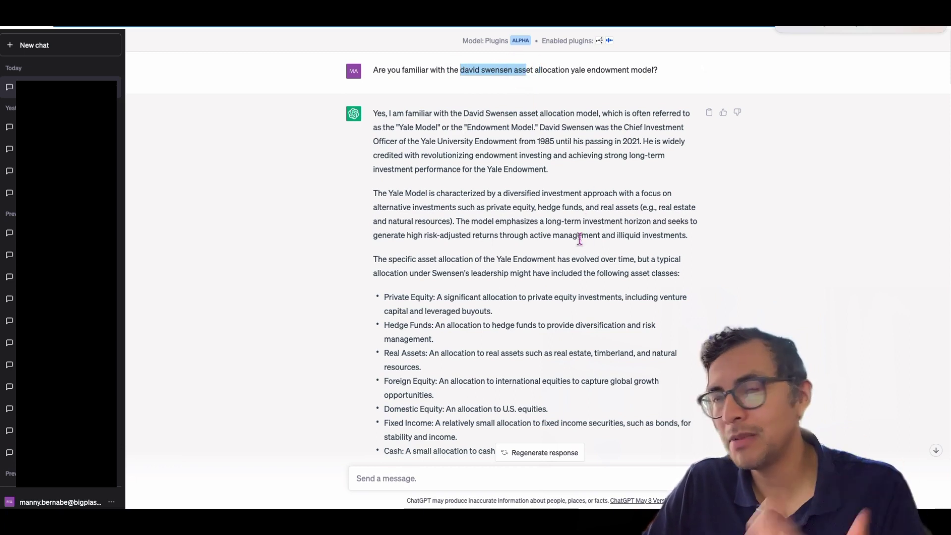
{"action": "left_click", "coordinate": [554, 278]}
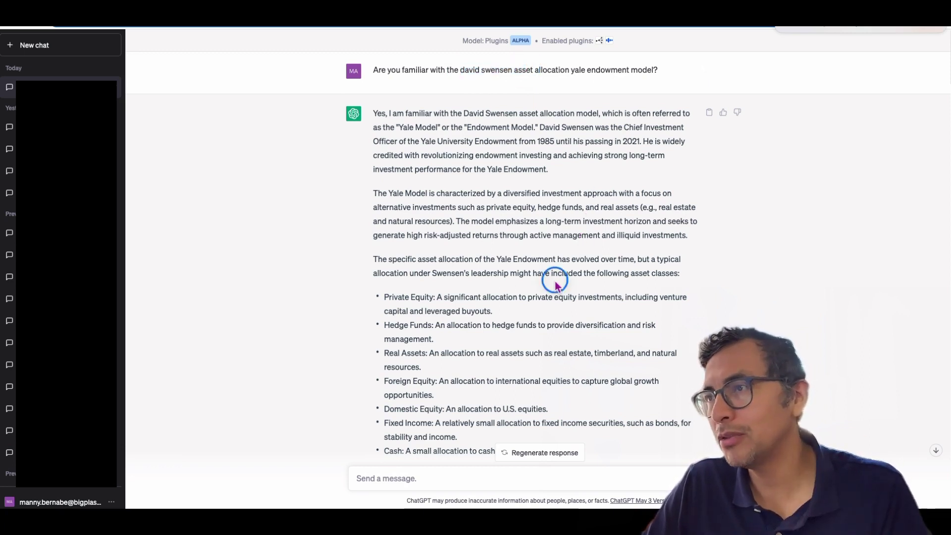
{"action": "scroll", "coordinate": [505, 301], "scroll_direction": "down", "scroll_amount": 1}
{"action": "scroll", "coordinate": [504, 300], "scroll_direction": "down", "scroll_amount": 1}
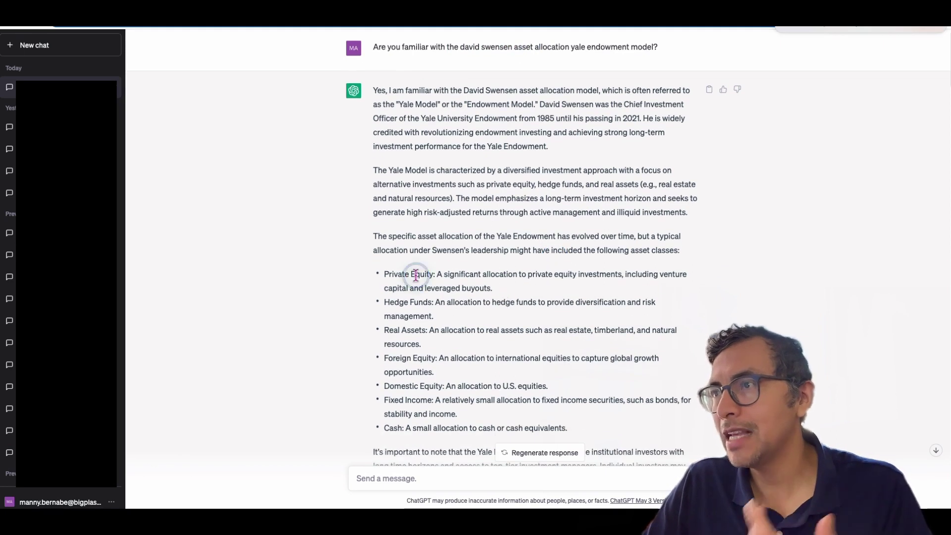
{"action": "scroll", "coordinate": [431, 277], "scroll_direction": "down", "scroll_amount": 2}
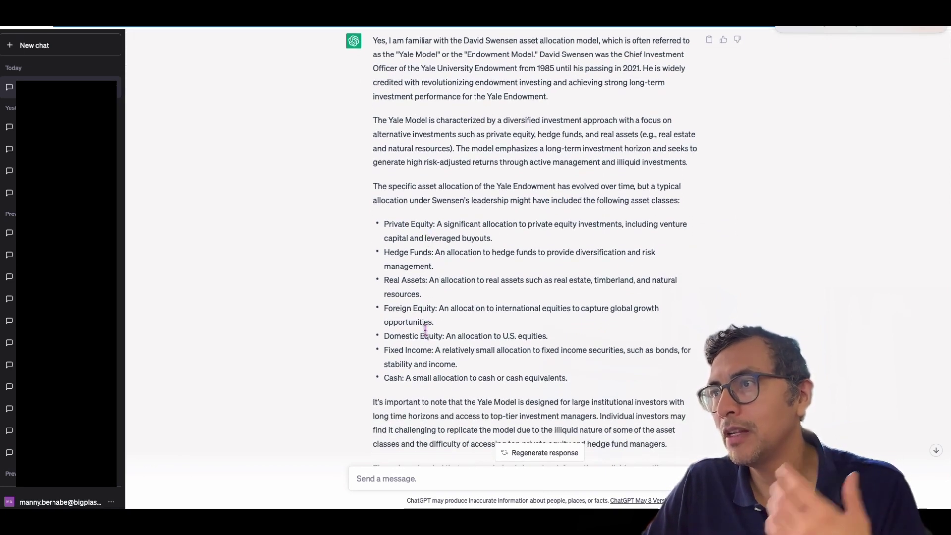
{"action": "scroll", "coordinate": [425, 329], "scroll_direction": "down", "scroll_amount": 1}
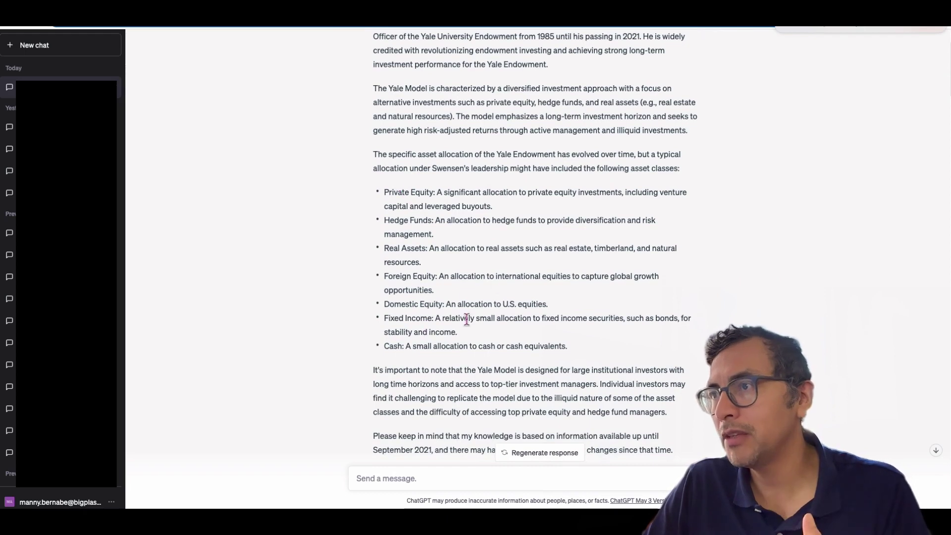
{"action": "scroll", "coordinate": [443, 309], "scroll_direction": "down", "scroll_amount": 6}
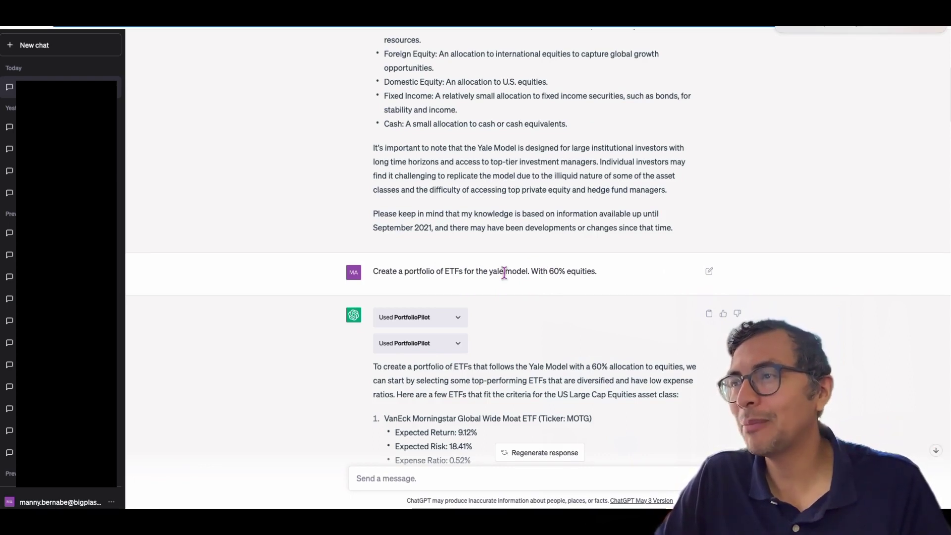
Review the Yale model ETF answer, highlighting the Real Assets bullet and the word Hedge.
{"action": "scroll", "coordinate": [504, 272], "scroll_direction": "down", "scroll_amount": 2}
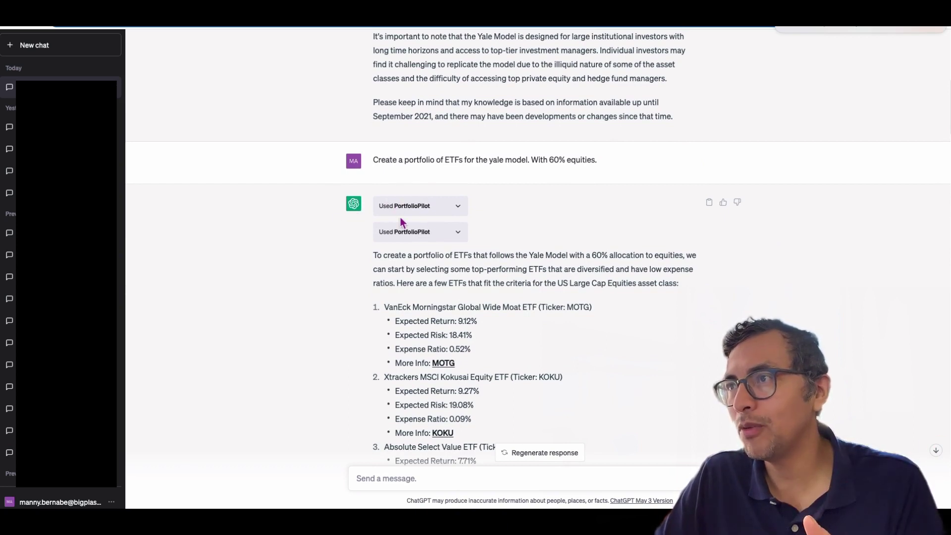
{"action": "scroll", "coordinate": [495, 228], "scroll_direction": "down", "scroll_amount": 2}
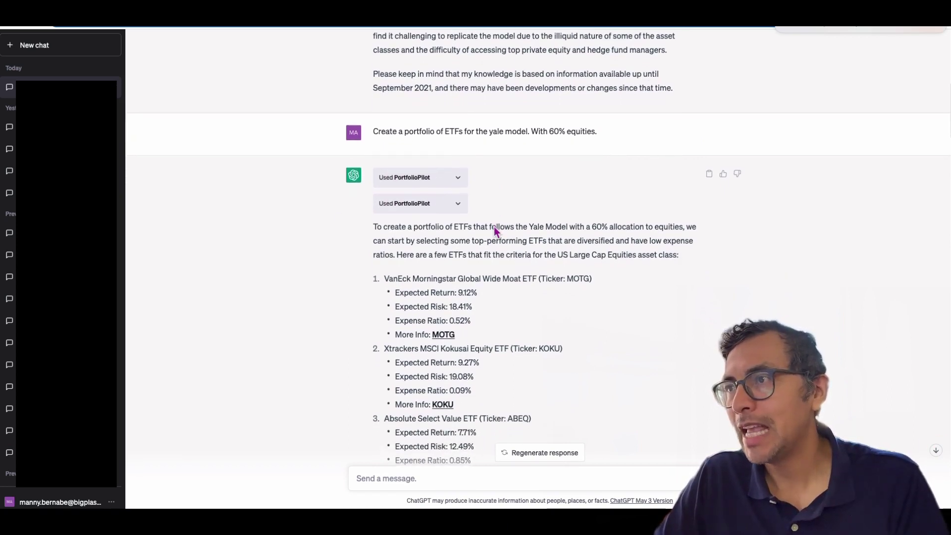
{"action": "scroll", "coordinate": [489, 339], "scroll_direction": "down", "scroll_amount": 2}
{"action": "scroll", "coordinate": [488, 342], "scroll_direction": "up", "scroll_amount": 1}
{"action": "scroll", "coordinate": [488, 343], "scroll_direction": "down", "scroll_amount": 2}
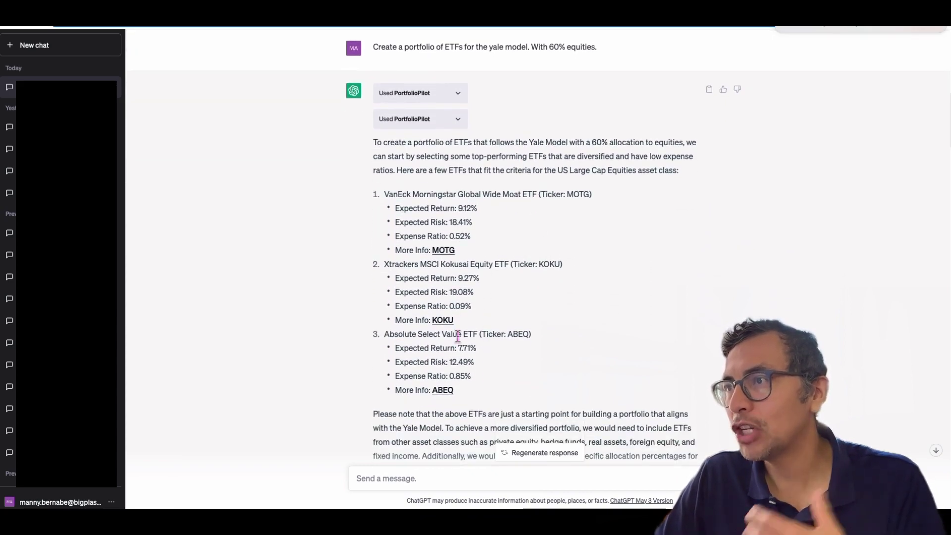
{"action": "scroll", "coordinate": [485, 312], "scroll_direction": "up", "scroll_amount": 7}
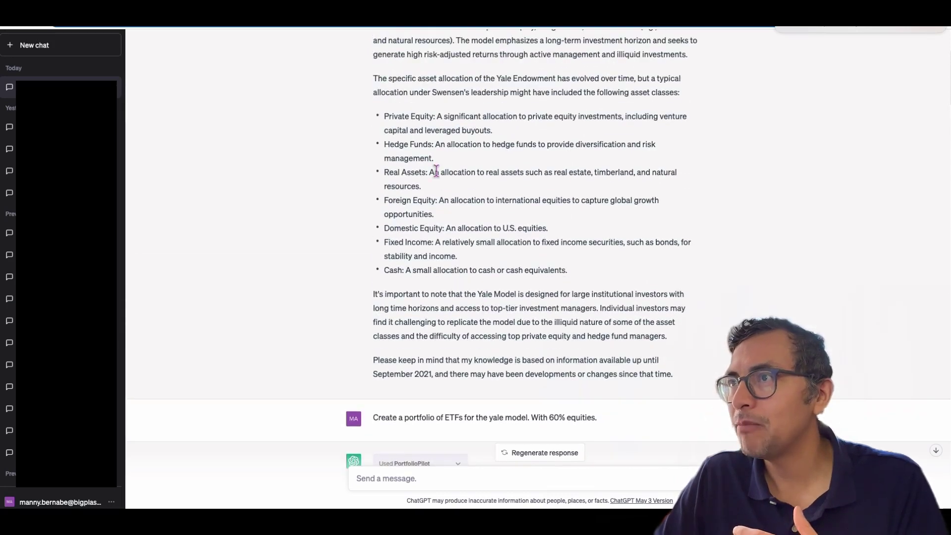
{"action": "triple_click", "coordinate": [396, 176]}
{"action": "double_click", "coordinate": [401, 145]}
{"action": "left_click", "coordinate": [412, 117]}
Highlight 'Absolute' in the third ETF and move on to the low-cost 40/20/20/10/10 portfolio request.
{"action": "scroll", "coordinate": [412, 117], "scroll_direction": "down", "scroll_amount": 6}
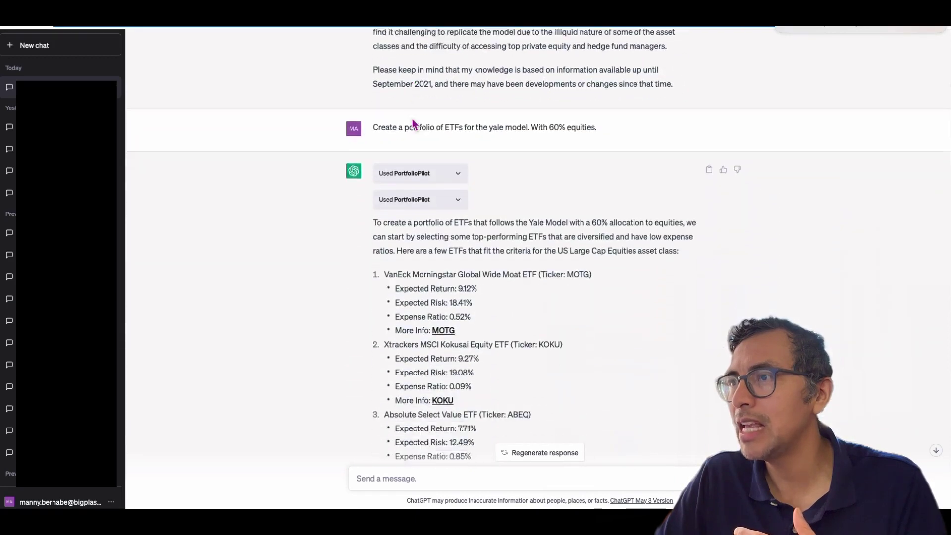
{"action": "scroll", "coordinate": [446, 222], "scroll_direction": "down", "scroll_amount": 3}
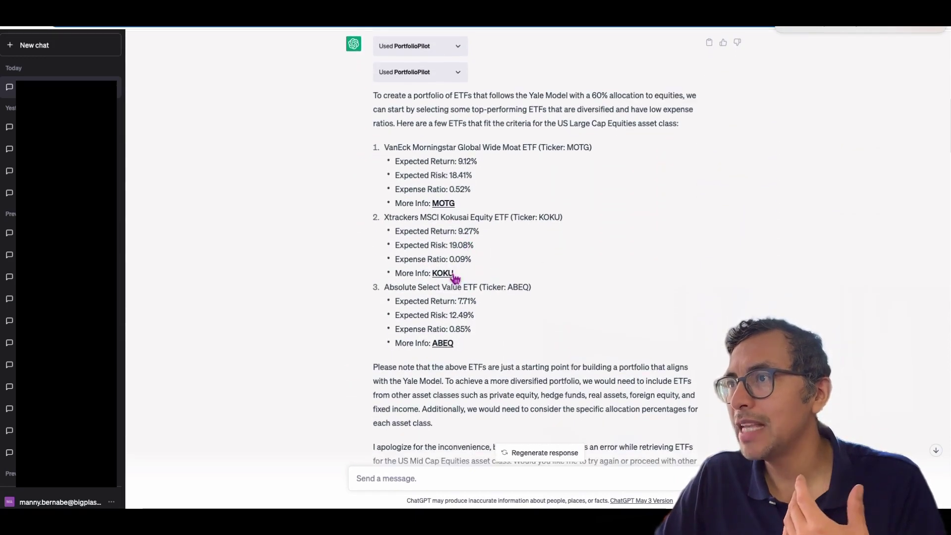
{"action": "double_click", "coordinate": [389, 288]}
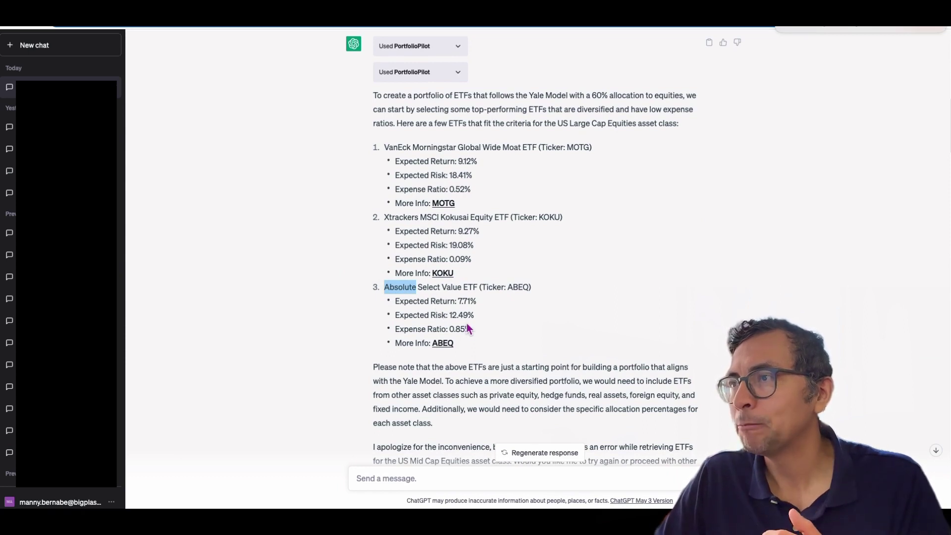
{"action": "scroll", "coordinate": [468, 328], "scroll_direction": "up", "scroll_amount": 1}
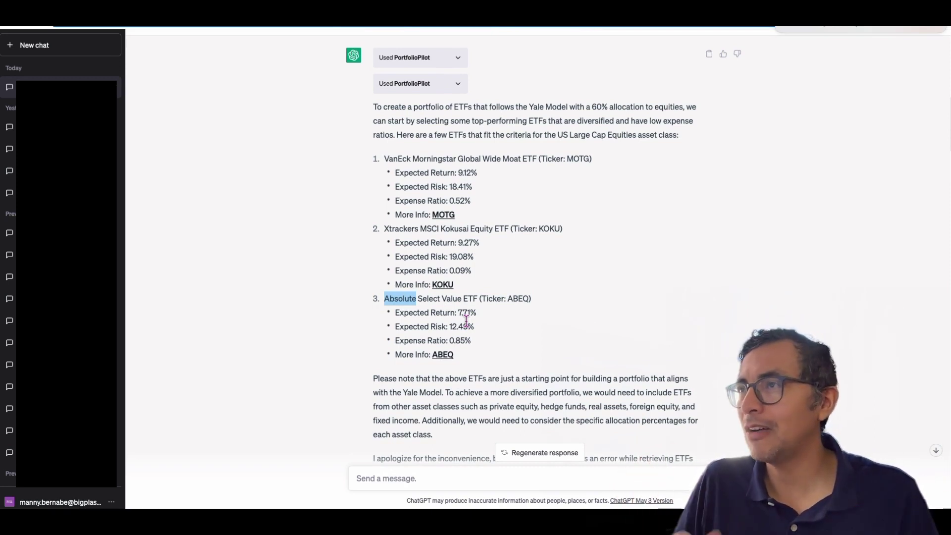
{"action": "scroll", "coordinate": [466, 321], "scroll_direction": "up", "scroll_amount": 5}
{"action": "scroll", "coordinate": [467, 324], "scroll_direction": "down", "scroll_amount": 8}
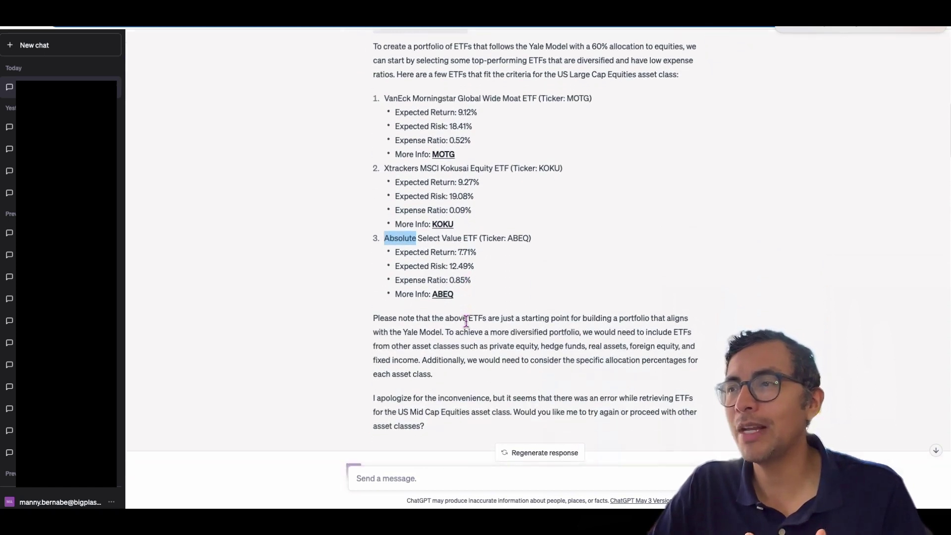
{"action": "scroll", "coordinate": [467, 327], "scroll_direction": "down", "scroll_amount": 2}
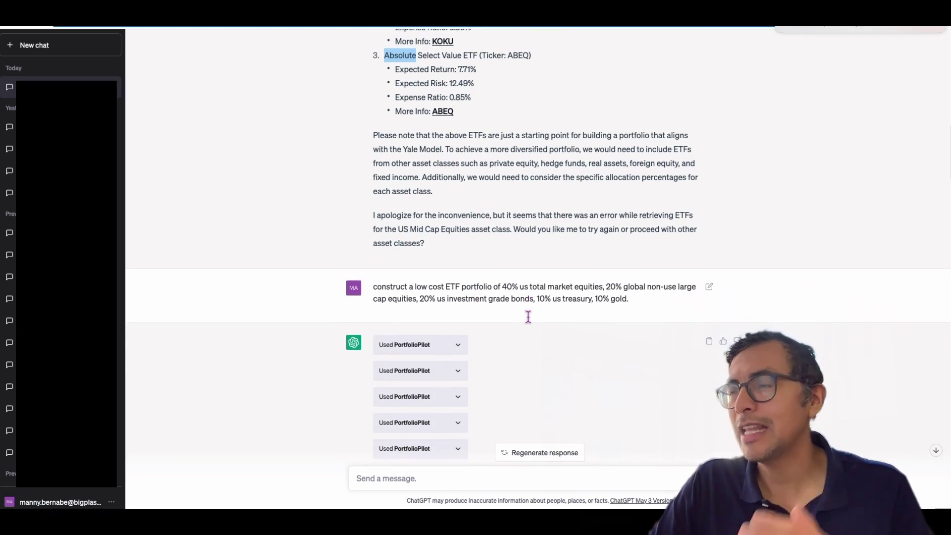
Highlight the '40% us total market' and '10% us treasury' parts of the prompt.
{"action": "left_click_drag", "start_coordinate": [494, 287], "coordinate": [606, 289]}
{"action": "left_click", "coordinate": [631, 283]}
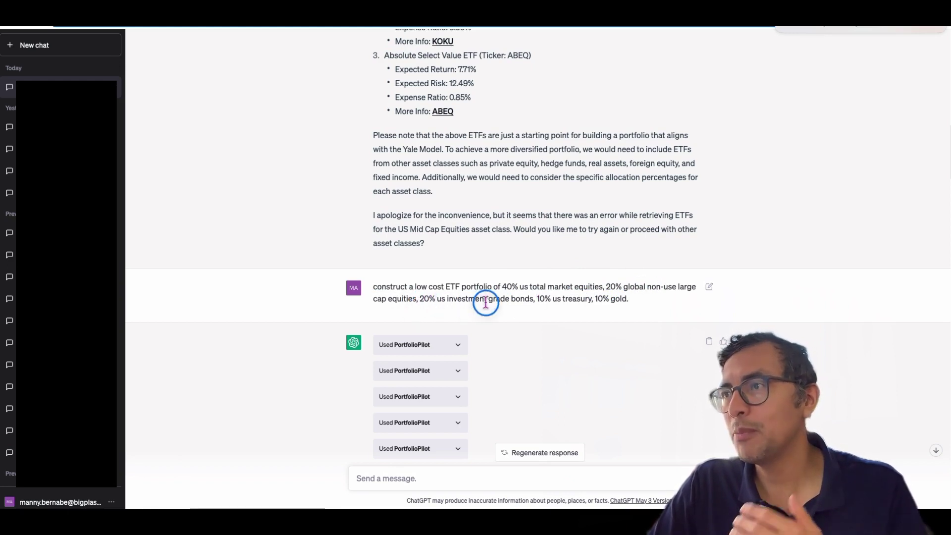
{"action": "left_click_drag", "start_coordinate": [534, 300], "coordinate": [615, 299]}
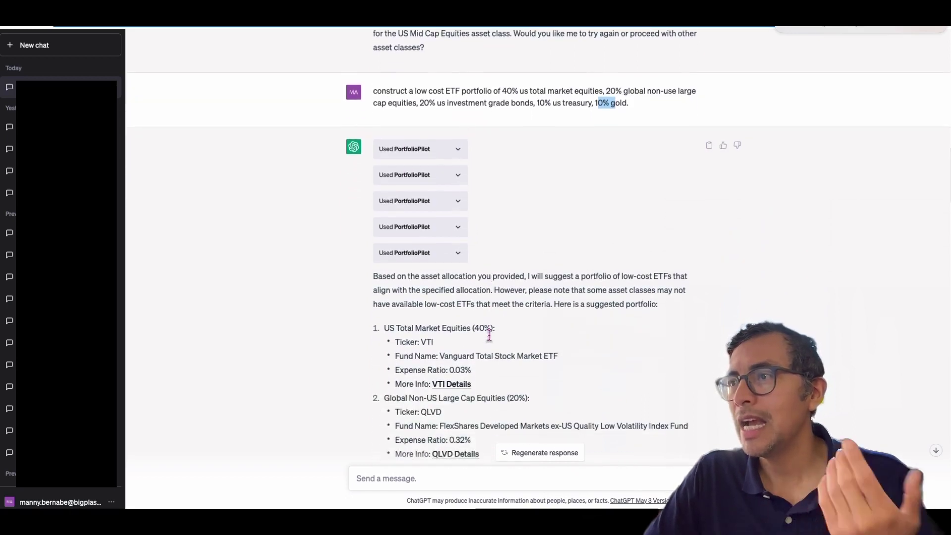
Review the suggested ETFs, highlighting the QLVD ticker and the FlexShares fund company.
{"action": "scroll", "coordinate": [475, 338], "scroll_direction": "up", "scroll_amount": 2}
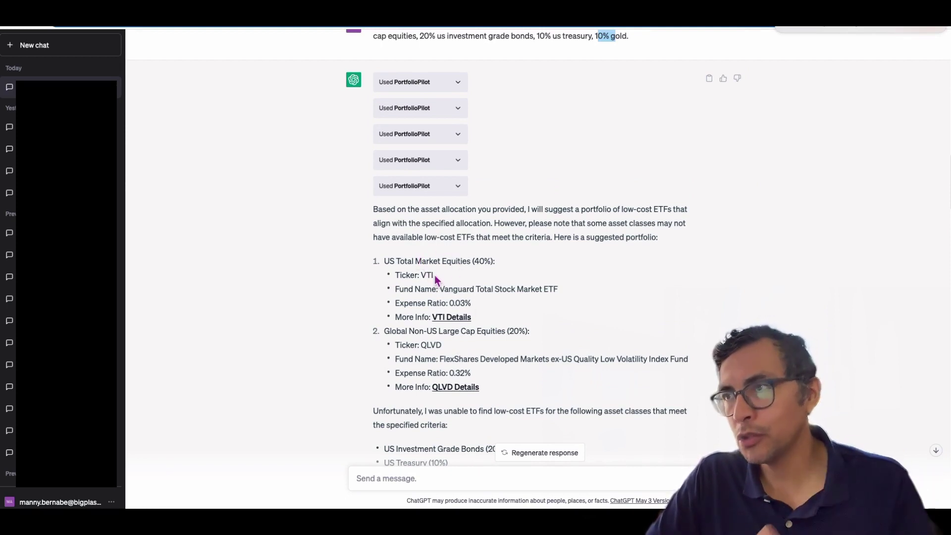
{"action": "scroll", "coordinate": [450, 321], "scroll_direction": "down", "scroll_amount": 1}
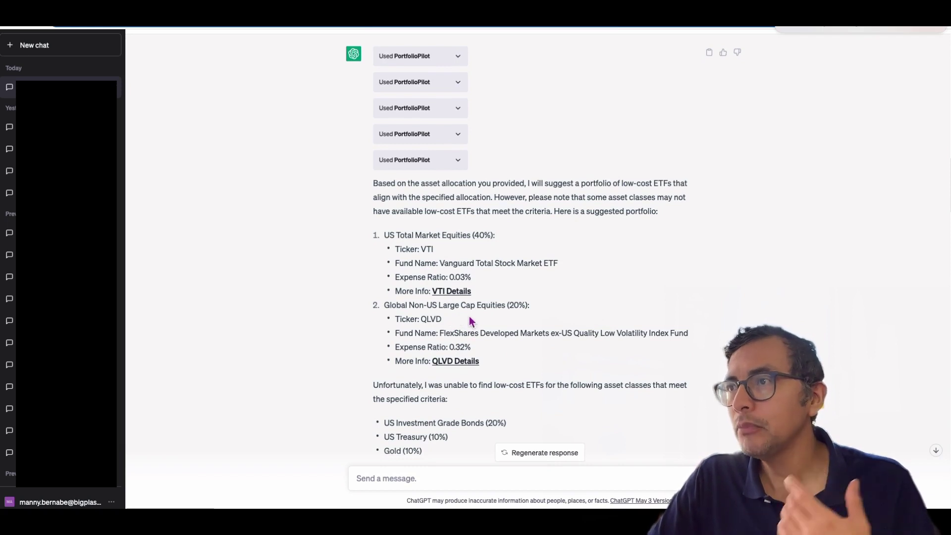
{"action": "scroll", "coordinate": [473, 317], "scroll_direction": "down", "scroll_amount": 1}
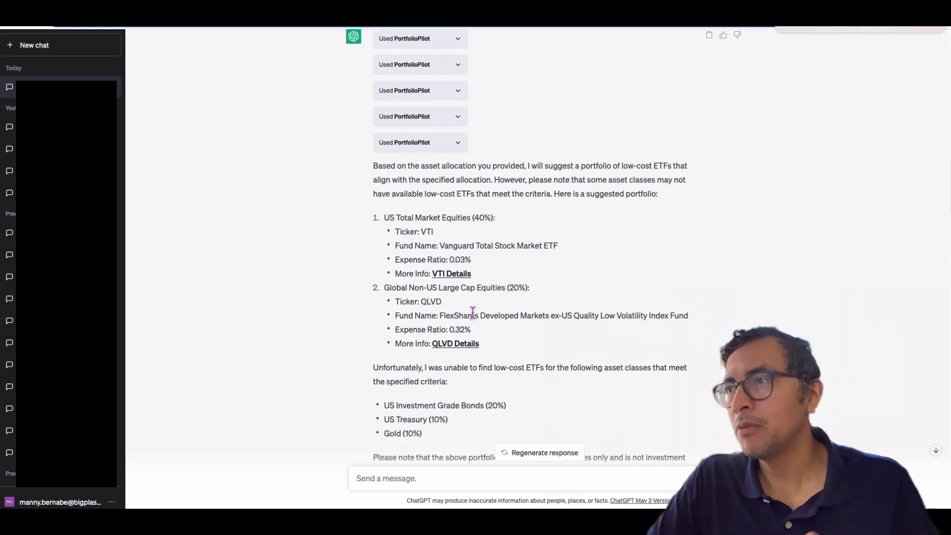
{"action": "left_click", "coordinate": [429, 302]}
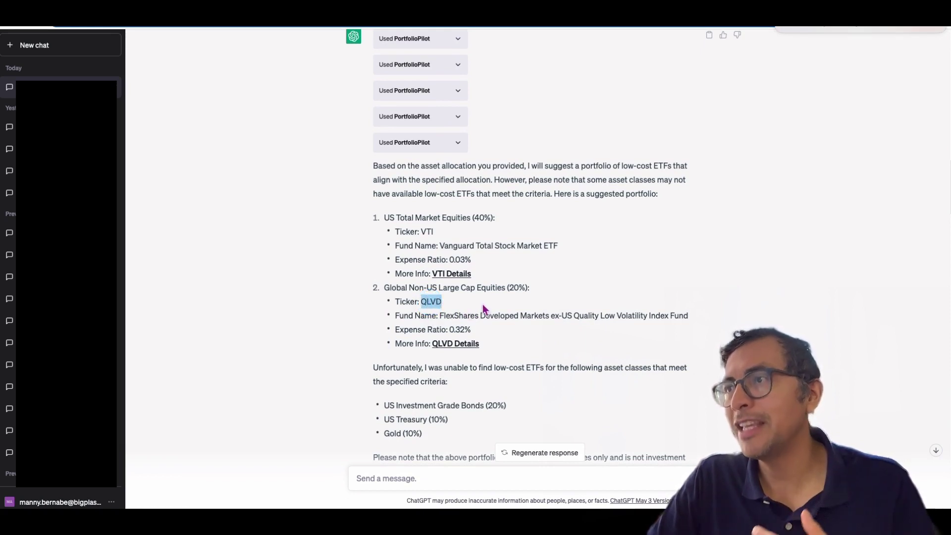
{"action": "left_click", "coordinate": [508, 313]}
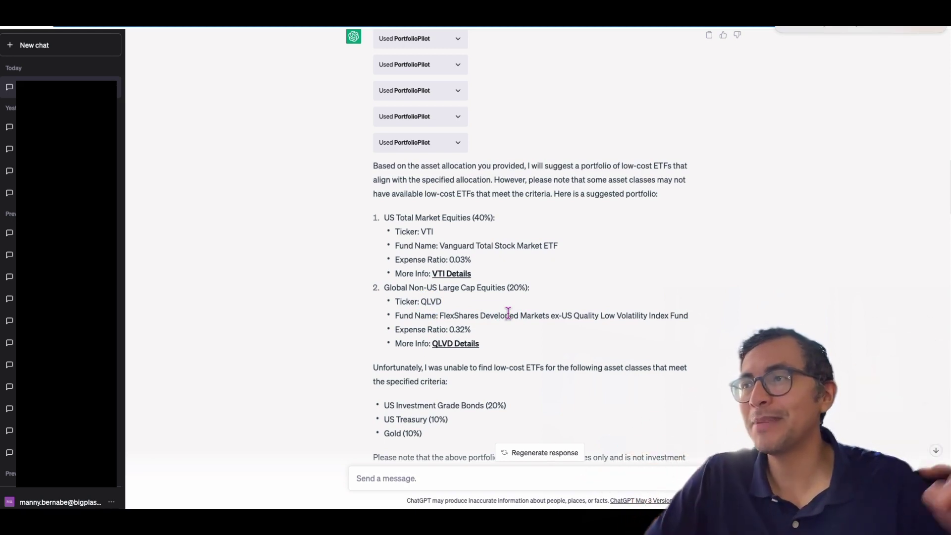
{"action": "double_click", "coordinate": [447, 313]}
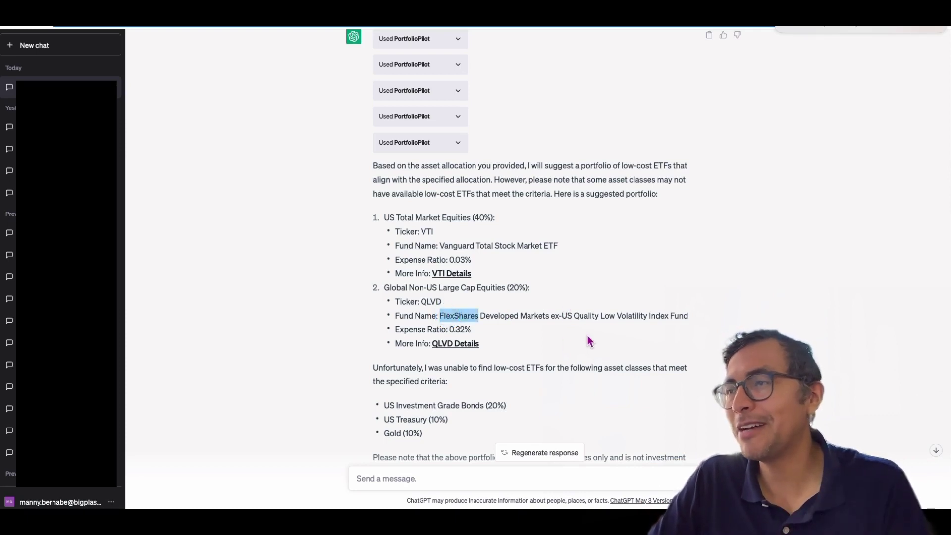
{"action": "left_click", "coordinate": [530, 312]}
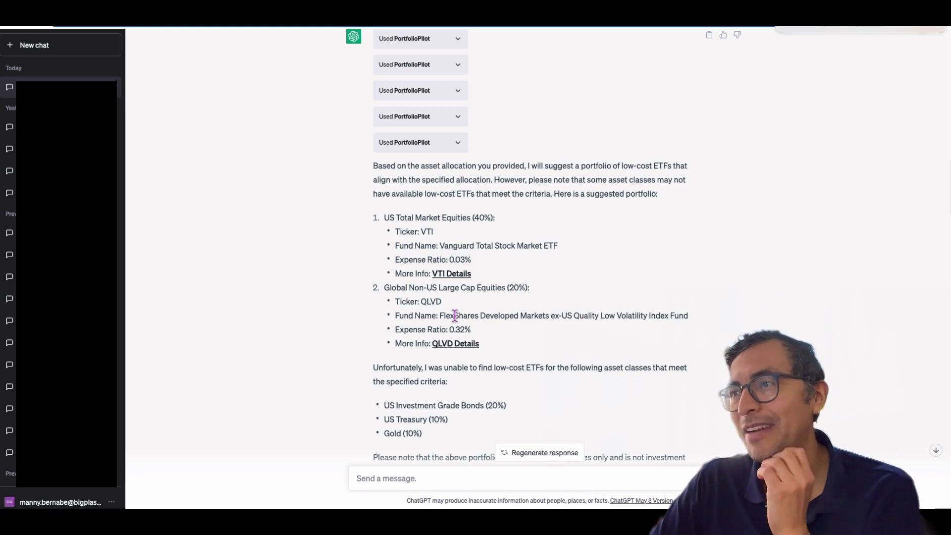
{"action": "scroll", "coordinate": [434, 403], "scroll_direction": "down", "scroll_amount": 1}
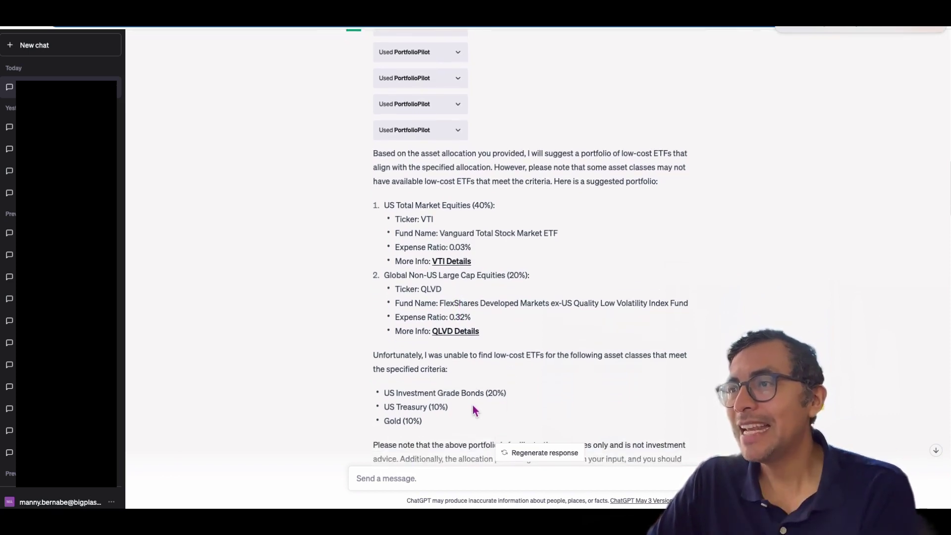
{"action": "scroll", "coordinate": [486, 393], "scroll_direction": "down", "scroll_amount": 2}
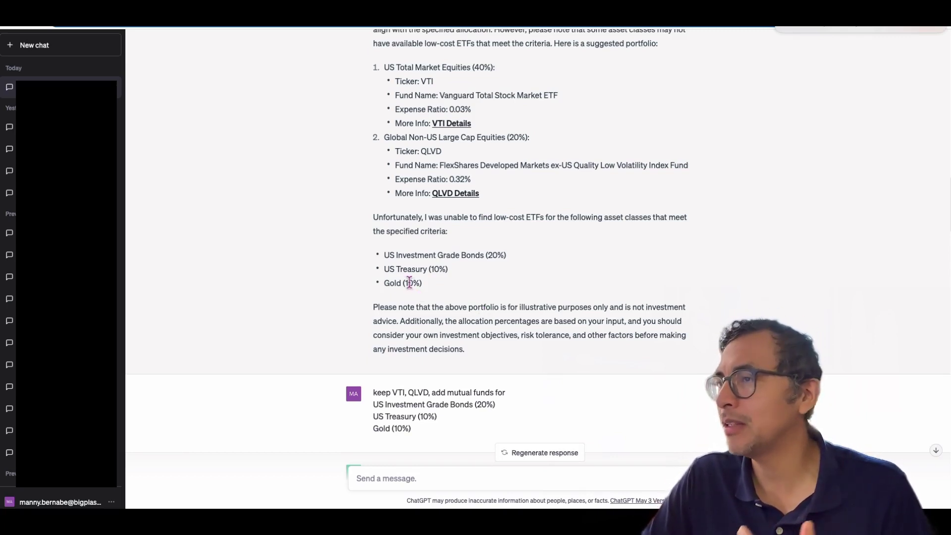
Highlight the Gold (10%) line and the words 'mutual funds' in the reply.
{"action": "triple_click", "coordinate": [405, 283]}
{"action": "left_click", "coordinate": [464, 306]}
{"action": "scroll", "coordinate": [476, 320], "scroll_direction": "down", "scroll_amount": 5}
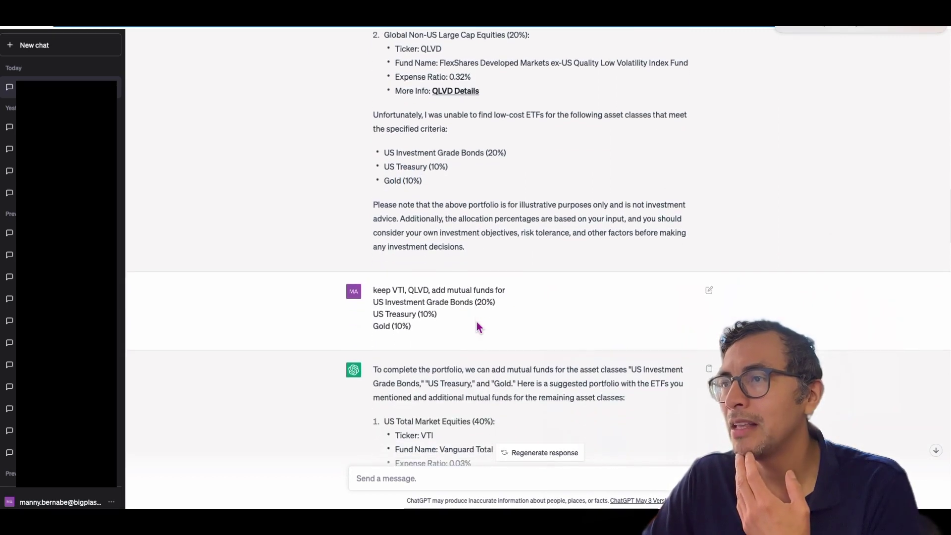
{"action": "scroll", "coordinate": [493, 391], "scroll_direction": "down", "scroll_amount": 2}
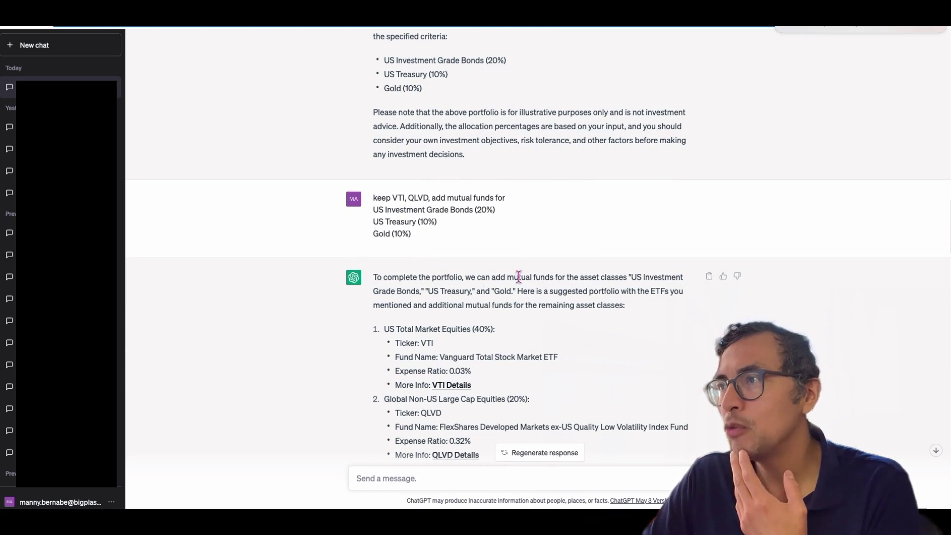
{"action": "left_click_drag", "start_coordinate": [501, 276], "coordinate": [545, 277]}
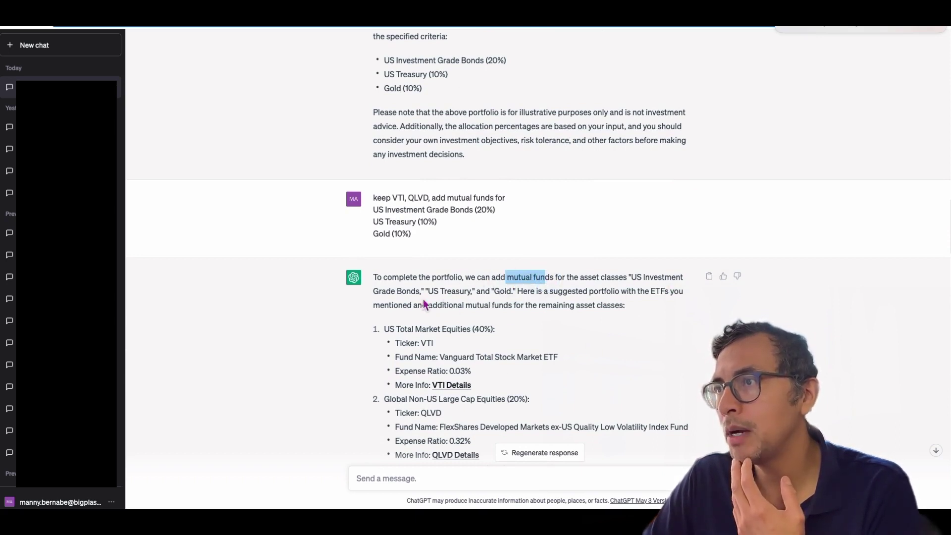
{"action": "left_click_drag", "start_coordinate": [424, 291], "coordinate": [471, 291]}
{"action": "left_click", "coordinate": [499, 290]}
Pick out the suggested tickers VBTLX for bonds, VFIUX for treasury and QGLDX for gold.
{"action": "scroll", "coordinate": [500, 290], "scroll_direction": "down", "scroll_amount": 1}
{"action": "scroll", "coordinate": [499, 290], "scroll_direction": "down", "scroll_amount": 2}
{"action": "scroll", "coordinate": [501, 296], "scroll_direction": "down", "scroll_amount": 3}
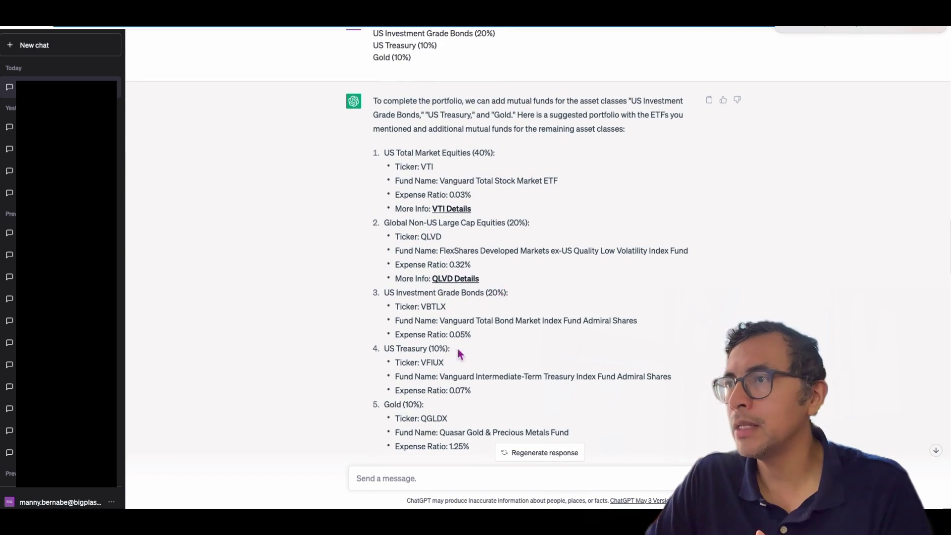
{"action": "double_click", "coordinate": [432, 305]}
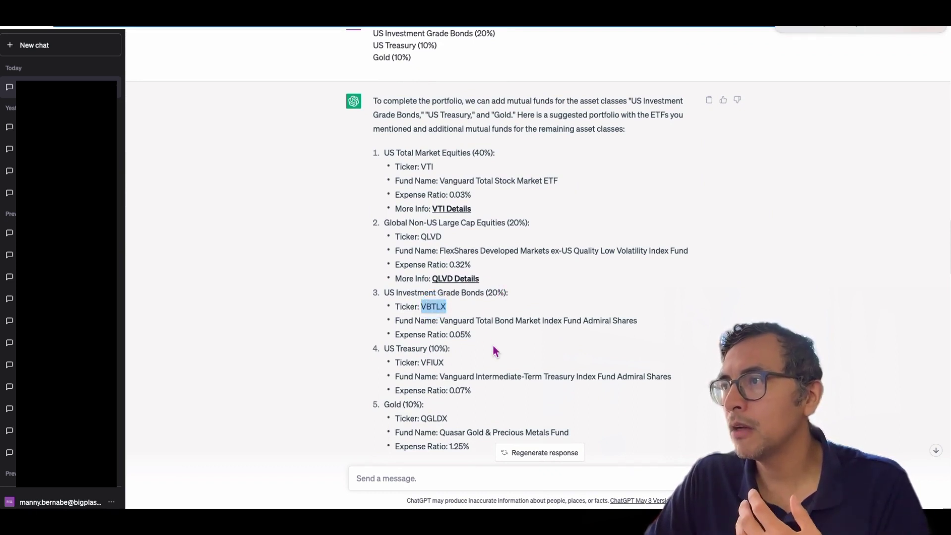
{"action": "scroll", "coordinate": [456, 374], "scroll_direction": "down", "scroll_amount": 1}
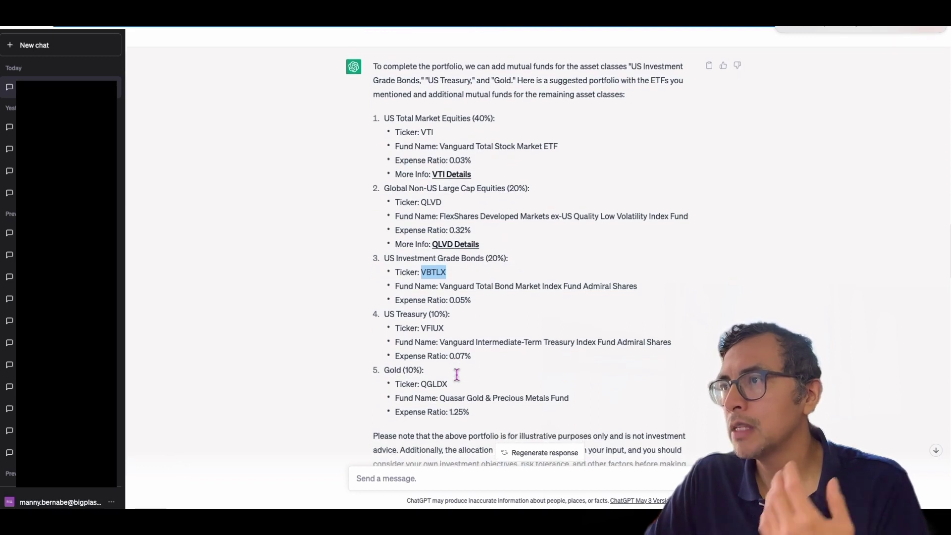
{"action": "double_click", "coordinate": [432, 328]}
{"action": "scroll", "coordinate": [519, 356], "scroll_direction": "down", "scroll_amount": 1}
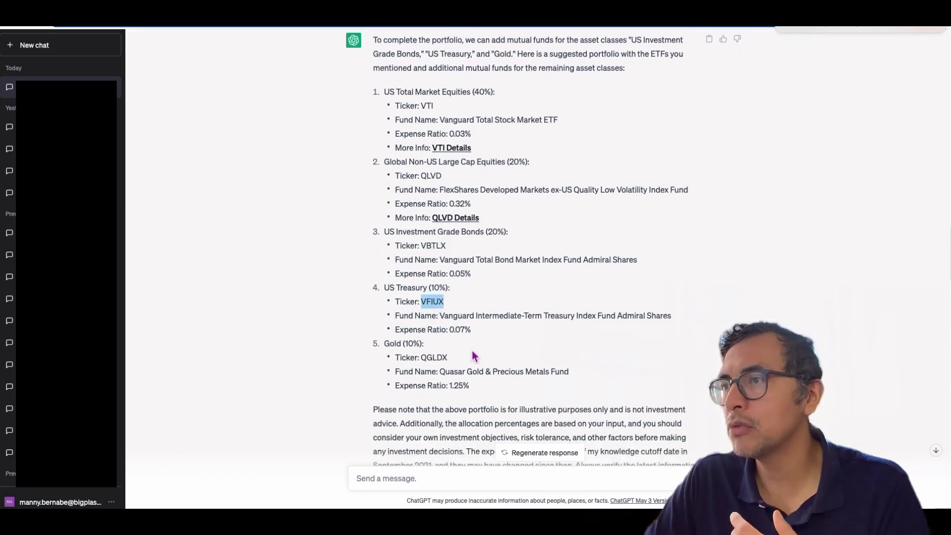
{"action": "triple_click", "coordinate": [425, 357]}
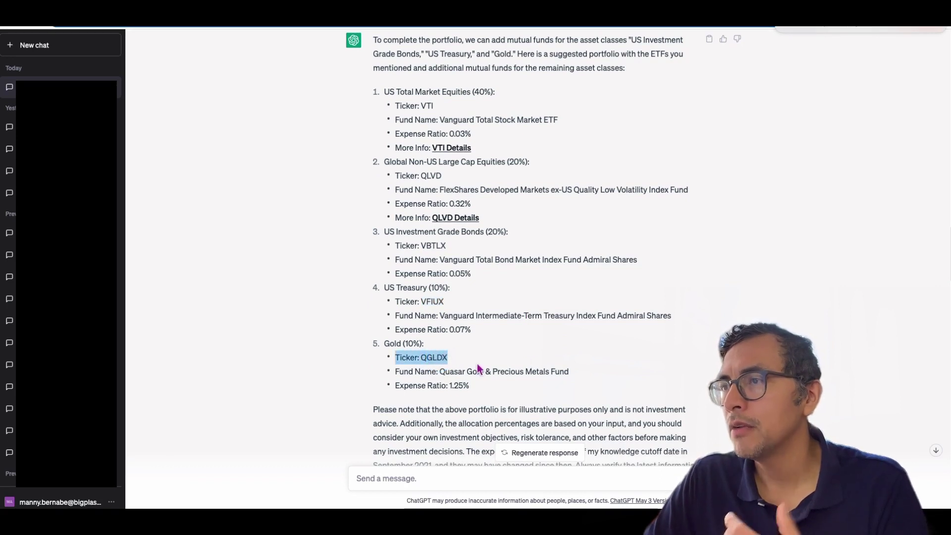
{"action": "left_click", "coordinate": [430, 357]}
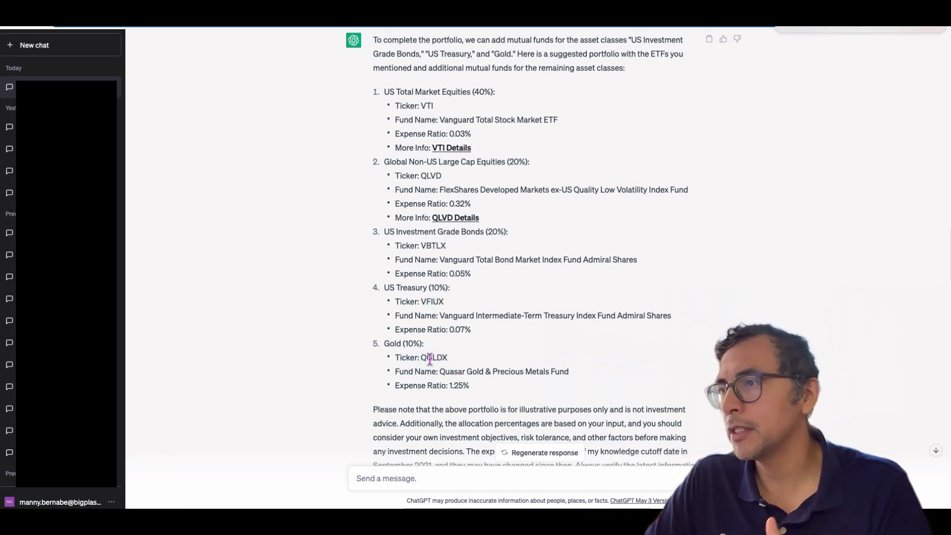
{"action": "double_click", "coordinate": [431, 358]}
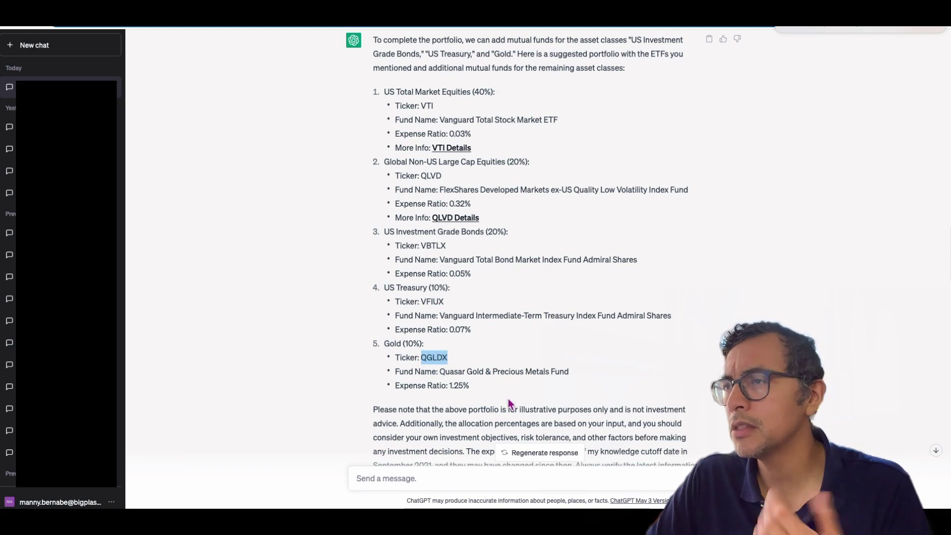
{"action": "scroll", "coordinate": [466, 386], "scroll_direction": "down", "scroll_amount": 1}
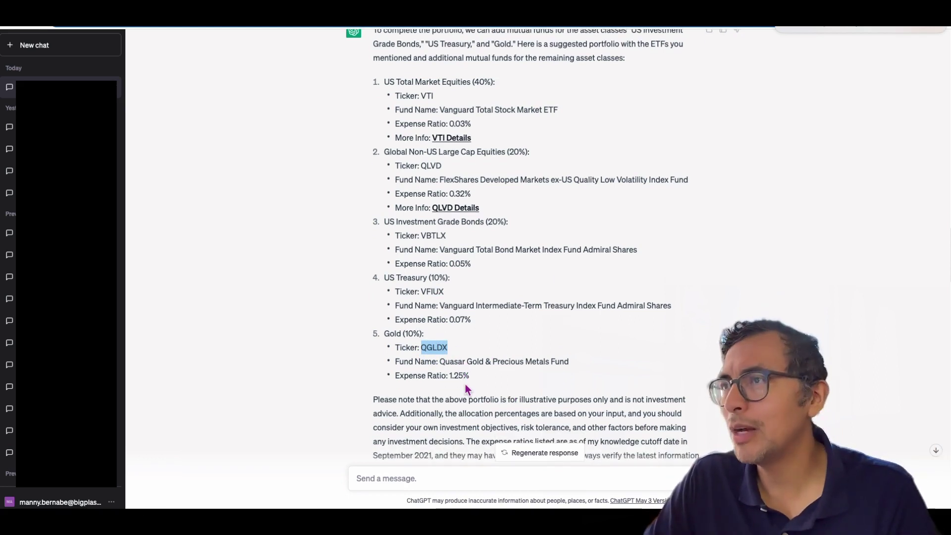
{"action": "scroll", "coordinate": [465, 389], "scroll_direction": "up", "scroll_amount": 2}
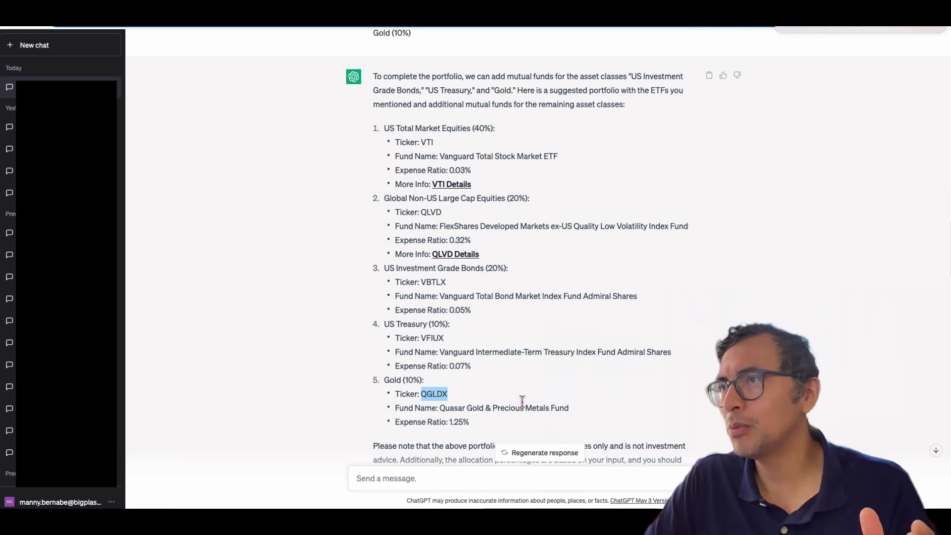
Review the summary table of weights, expected return, risk and beta, highlighting the Gold row.
{"action": "scroll", "coordinate": [466, 379], "scroll_direction": "down", "scroll_amount": 3}
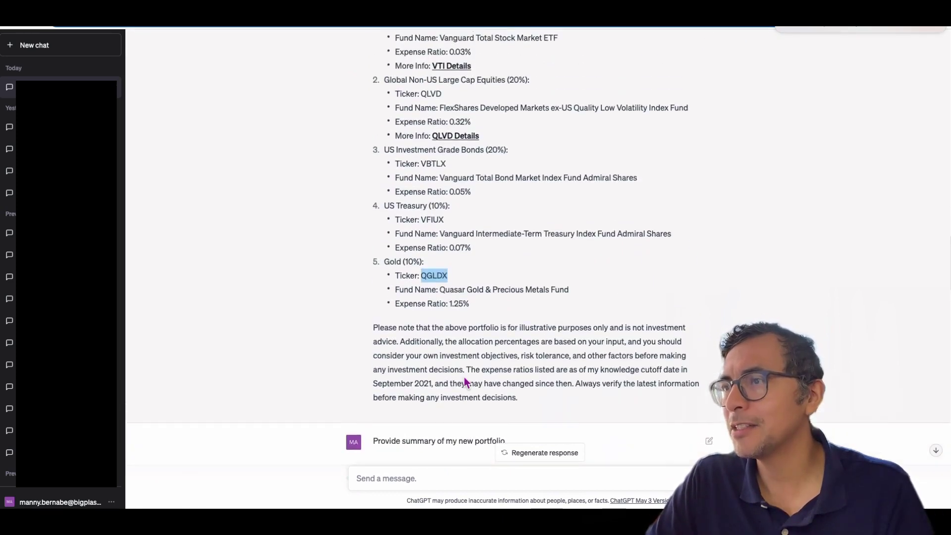
{"action": "scroll", "coordinate": [464, 379], "scroll_direction": "up", "scroll_amount": 2}
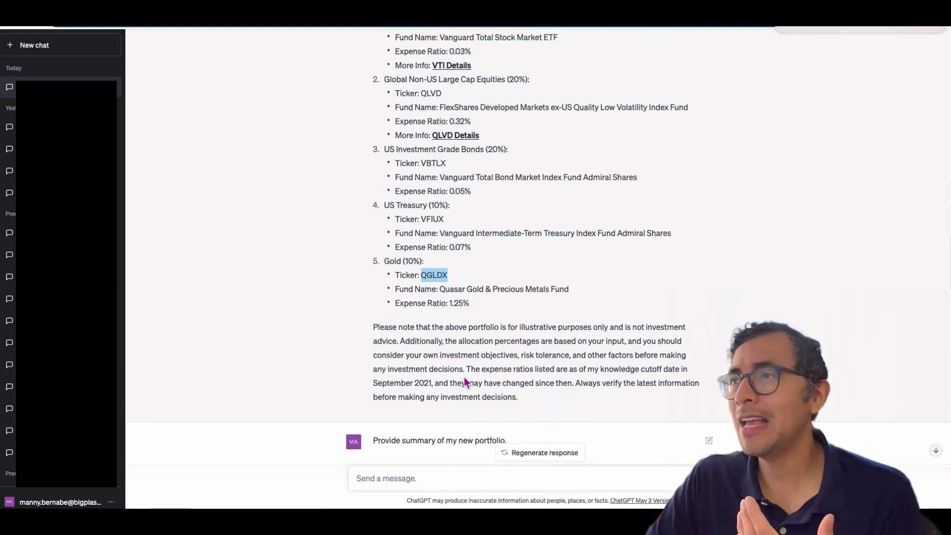
{"action": "scroll", "coordinate": [464, 378], "scroll_direction": "down", "scroll_amount": 3}
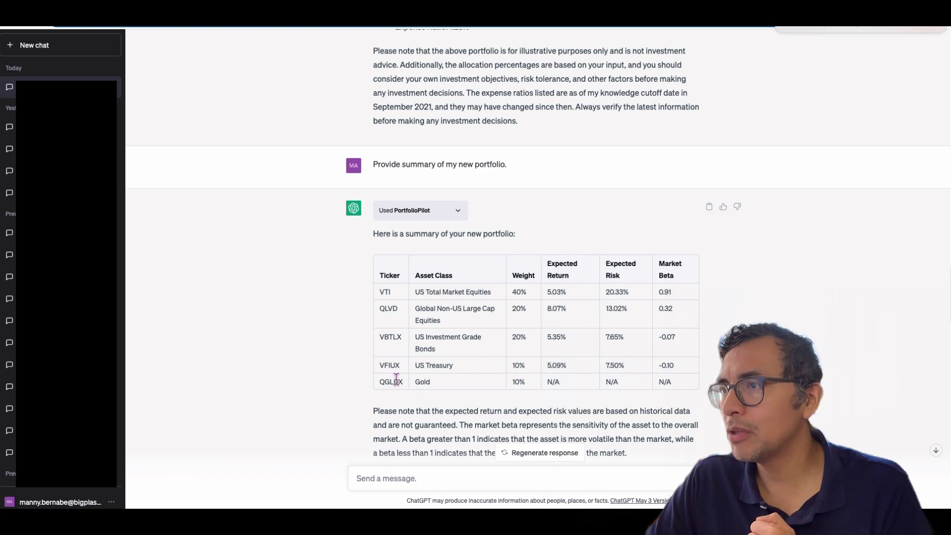
{"action": "double_click", "coordinate": [422, 383]}
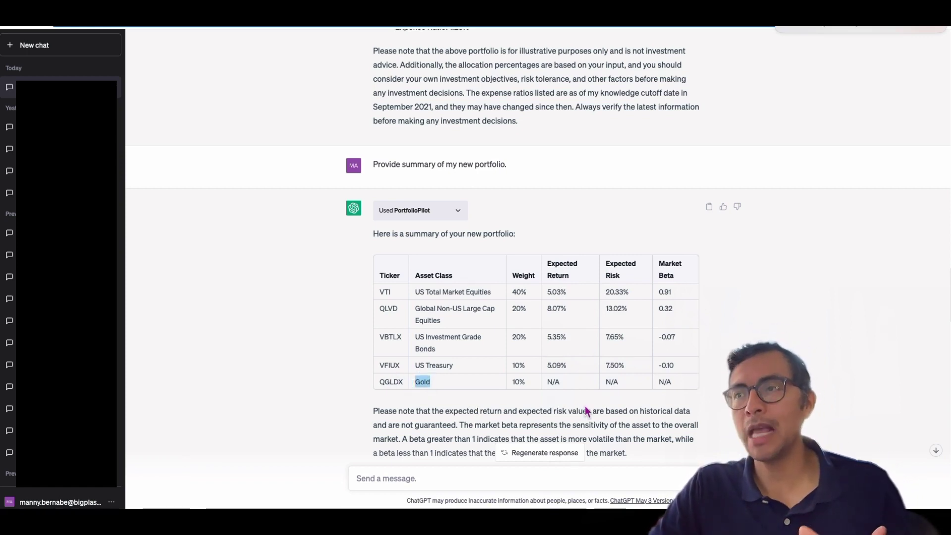
{"action": "scroll", "coordinate": [514, 380], "scroll_direction": "down", "scroll_amount": 1}
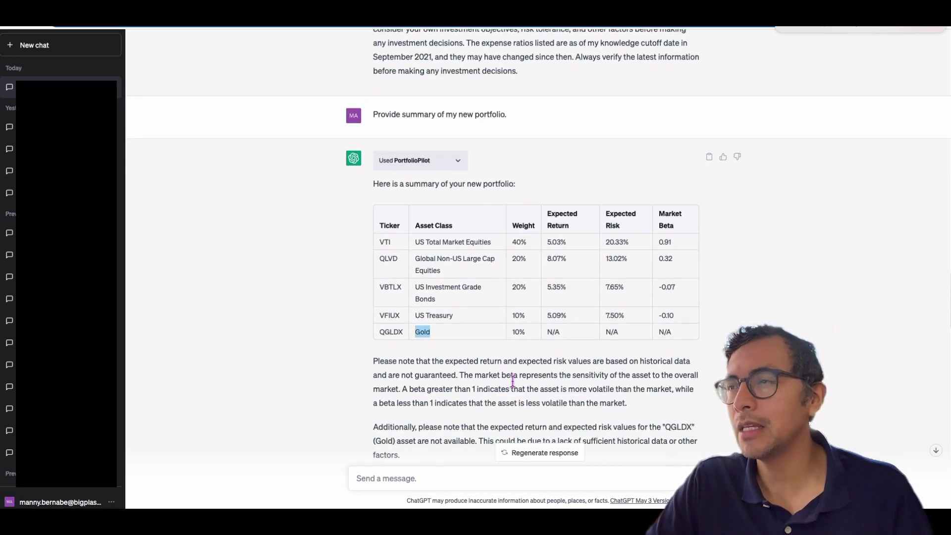
{"action": "scroll", "coordinate": [561, 380], "scroll_direction": "down", "scroll_amount": 2}
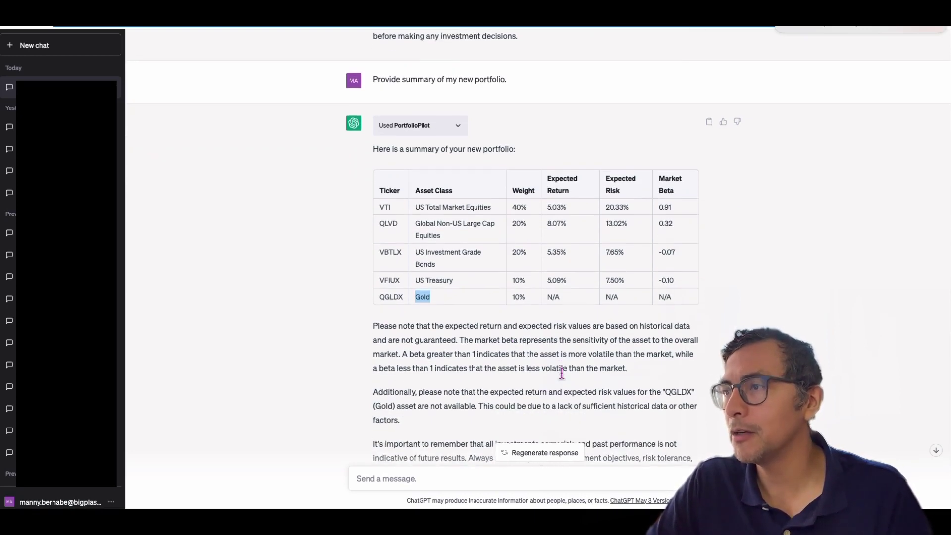
{"action": "scroll", "coordinate": [561, 380], "scroll_direction": "down", "scroll_amount": 3}
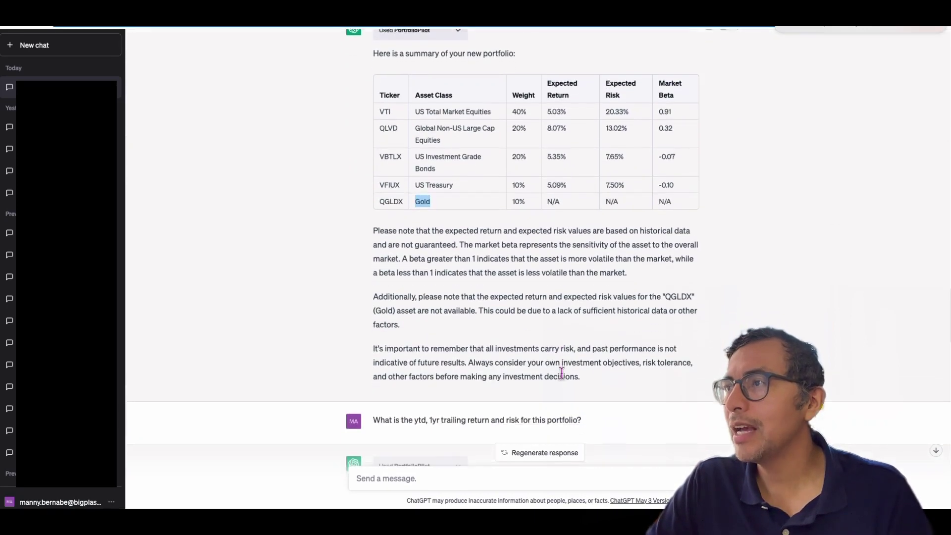
Read the 1-year trailing returns (VTI 1.44%, QLVD 6.75%, VBTLX -1.51%, VFIUX -0.998%) and heat map link.
{"action": "scroll", "coordinate": [562, 374], "scroll_direction": "down", "scroll_amount": 2}
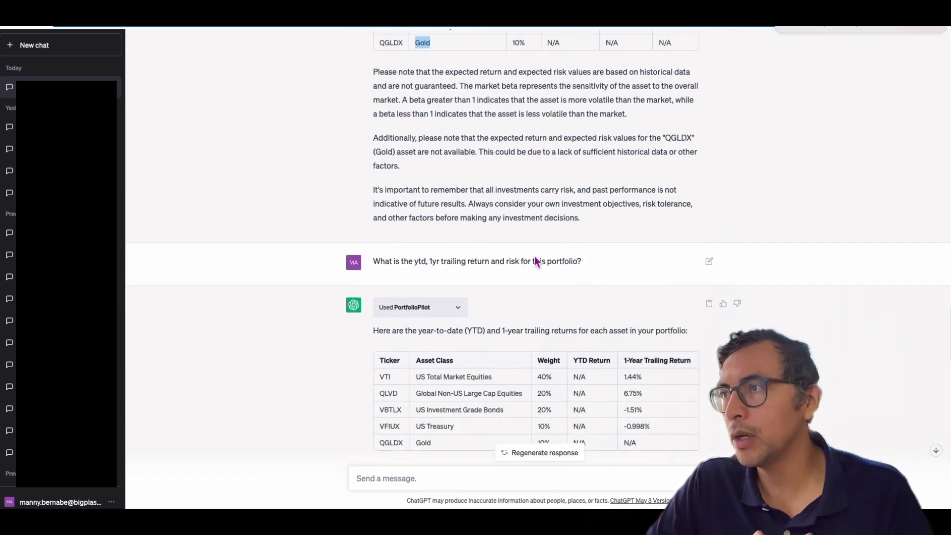
{"action": "scroll", "coordinate": [546, 273], "scroll_direction": "down", "scroll_amount": 3}
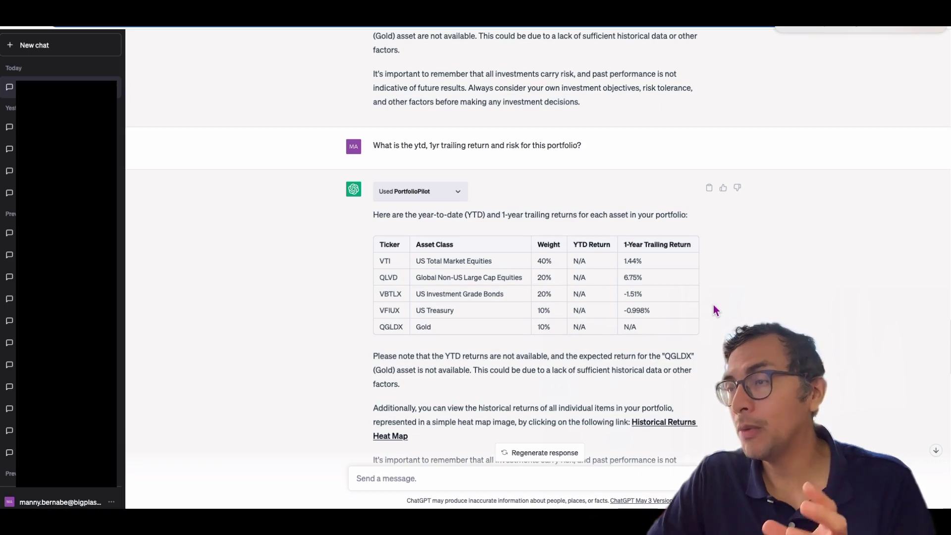
{"action": "scroll", "coordinate": [720, 348], "scroll_direction": "down", "scroll_amount": 1}
{"action": "scroll", "coordinate": [720, 347], "scroll_direction": "down", "scroll_amount": 1}
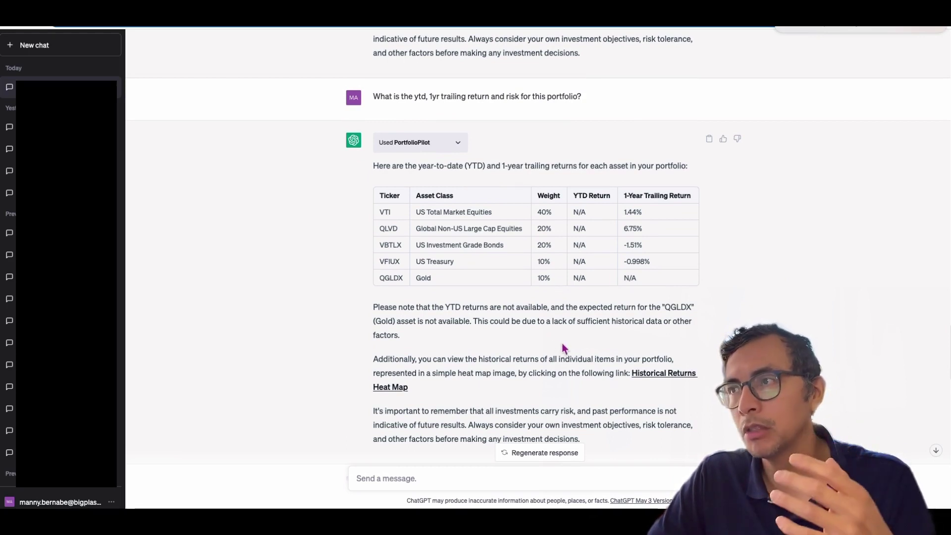
{"action": "scroll", "coordinate": [597, 393], "scroll_direction": "down", "scroll_amount": 1}
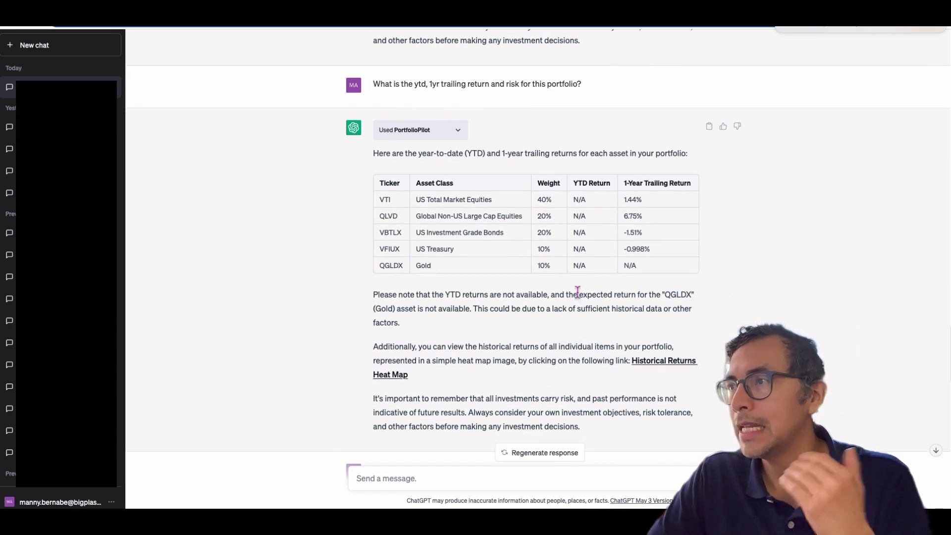
Open and close the Historical Returns Heat Map image several times, returning to the chat each time.
{"action": "scroll", "coordinate": [577, 292], "scroll_direction": "down", "scroll_amount": 1}
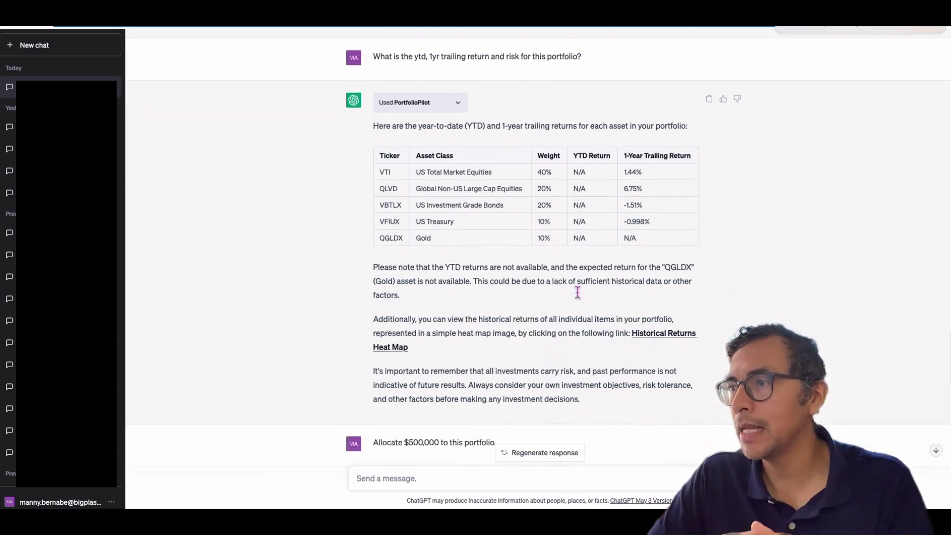
{"action": "scroll", "coordinate": [574, 290], "scroll_direction": "up", "scroll_amount": 1}
{"action": "scroll", "coordinate": [574, 292], "scroll_direction": "down", "scroll_amount": 1}
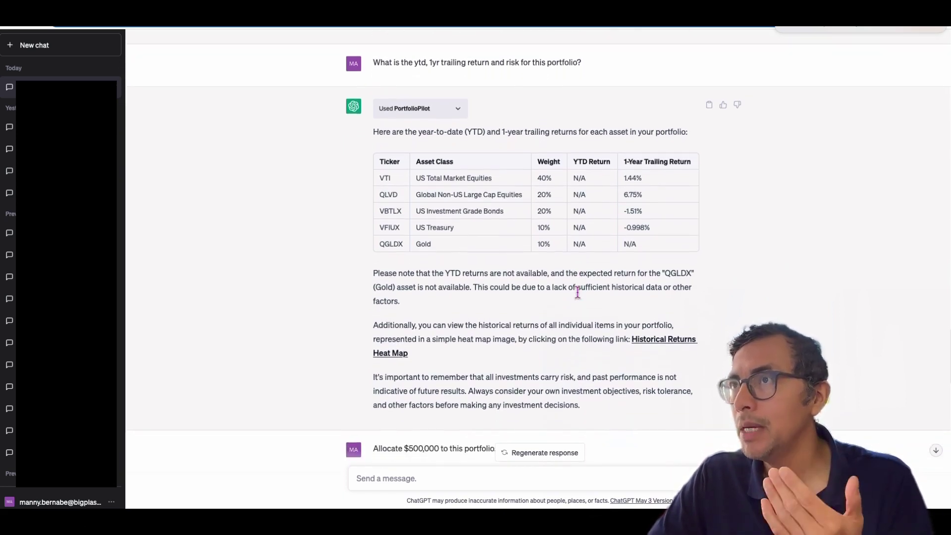
{"action": "left_click", "coordinate": [669, 340]}
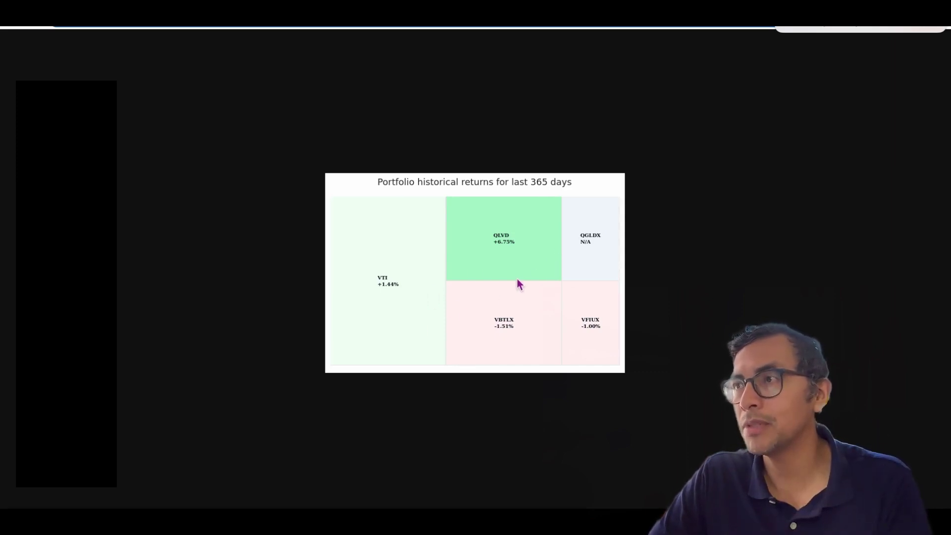
{"action": "key", "text": "ctrl+w"}
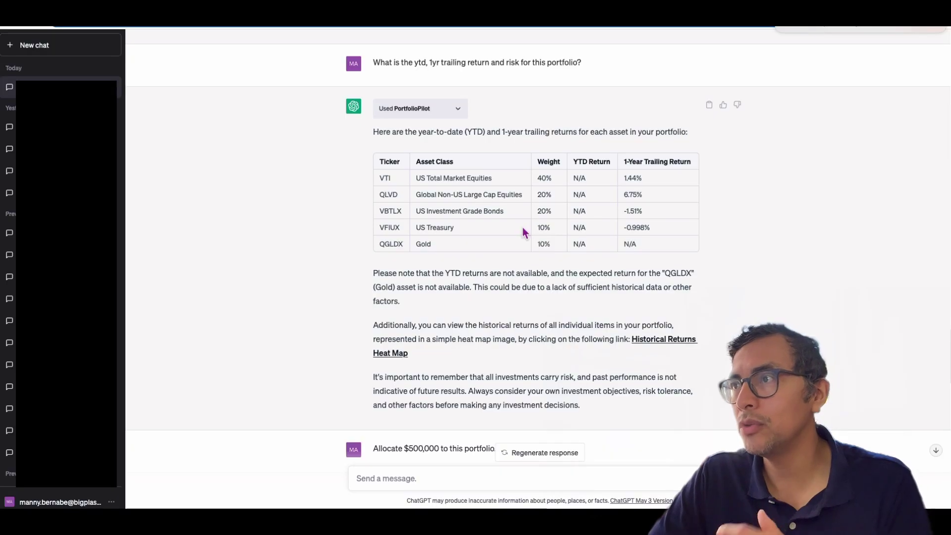
{"action": "left_click", "coordinate": [678, 340]}
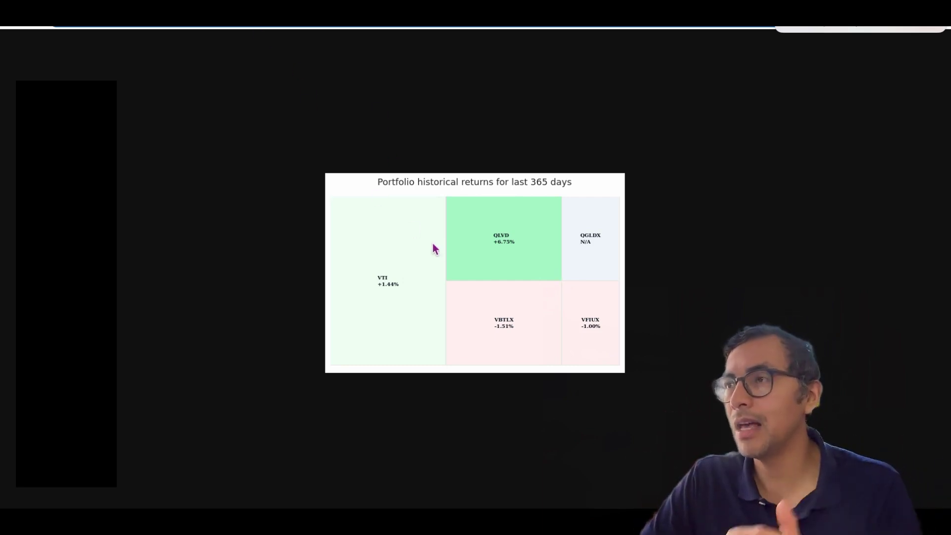
{"action": "key", "text": "Escape"}
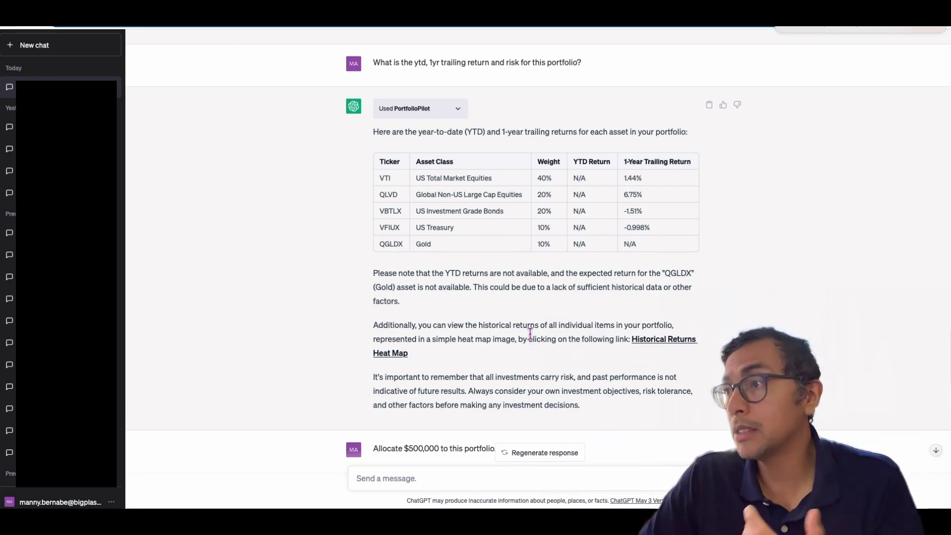
{"action": "scroll", "coordinate": [528, 337], "scroll_direction": "down", "scroll_amount": 1}
{"action": "left_click", "coordinate": [637, 322]}
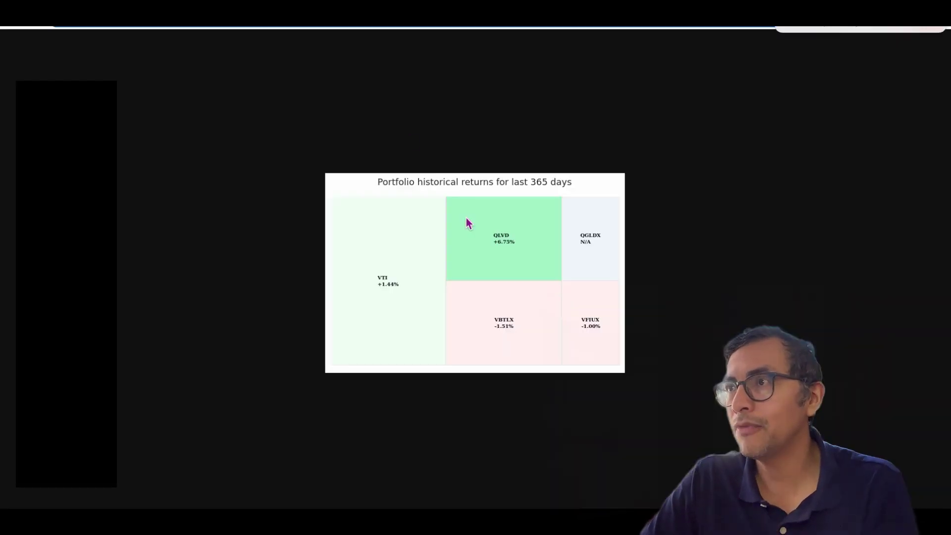
{"action": "key", "text": "ctrl+w"}
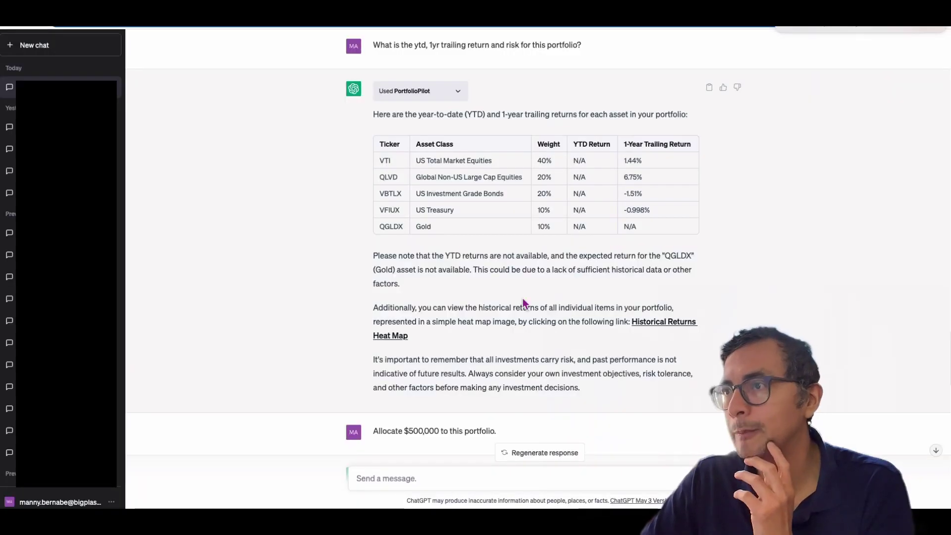
{"action": "scroll", "coordinate": [524, 301], "scroll_direction": "down", "scroll_amount": 3}
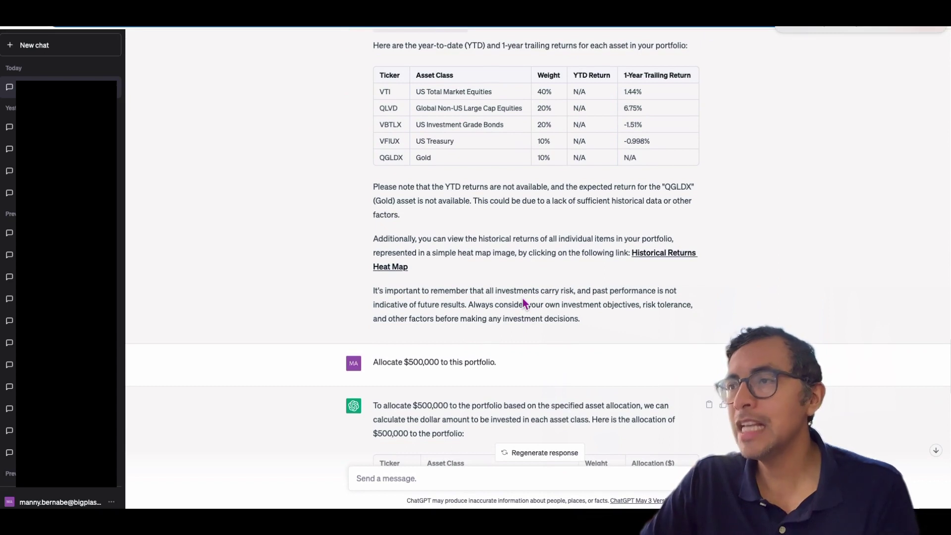
{"action": "scroll", "coordinate": [524, 301], "scroll_direction": "down", "scroll_amount": 2}
{"action": "scroll", "coordinate": [523, 300], "scroll_direction": "down", "scroll_amount": 2}
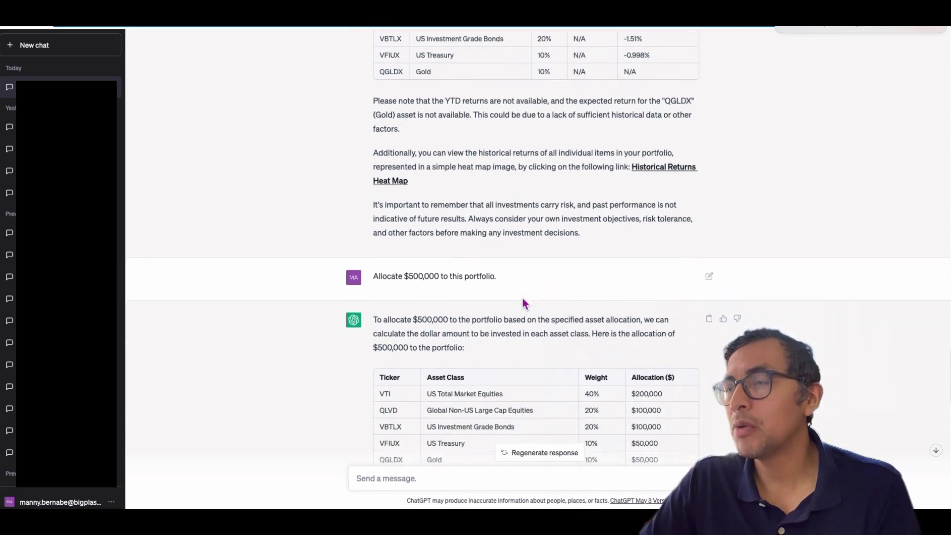
{"action": "scroll", "coordinate": [522, 302], "scroll_direction": "down", "scroll_amount": 1}
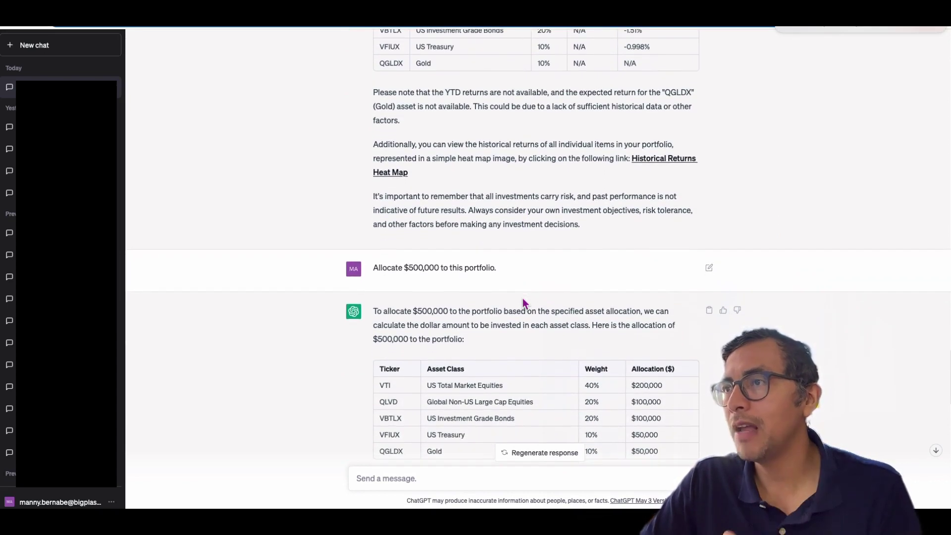
{"action": "scroll", "coordinate": [522, 300], "scroll_direction": "down", "scroll_amount": 2}
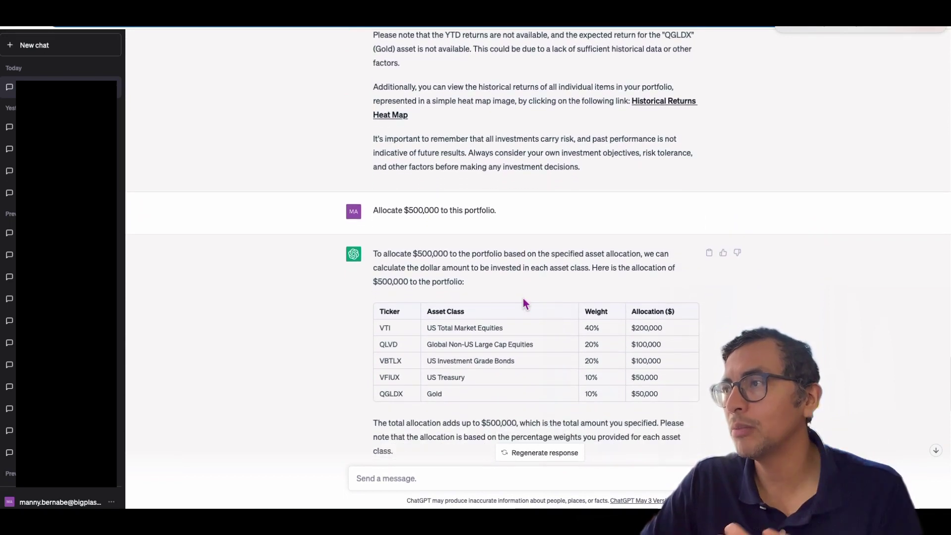
{"action": "scroll", "coordinate": [667, 353], "scroll_direction": "down", "scroll_amount": 1}
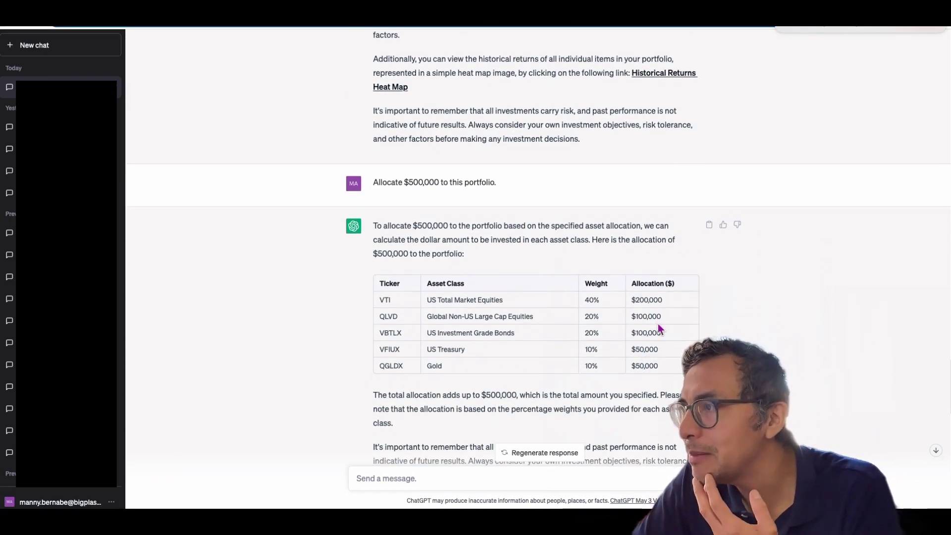
{"action": "double_click", "coordinate": [646, 299]}
{"action": "double_click", "coordinate": [651, 316]}
{"action": "double_click", "coordinate": [650, 332]}
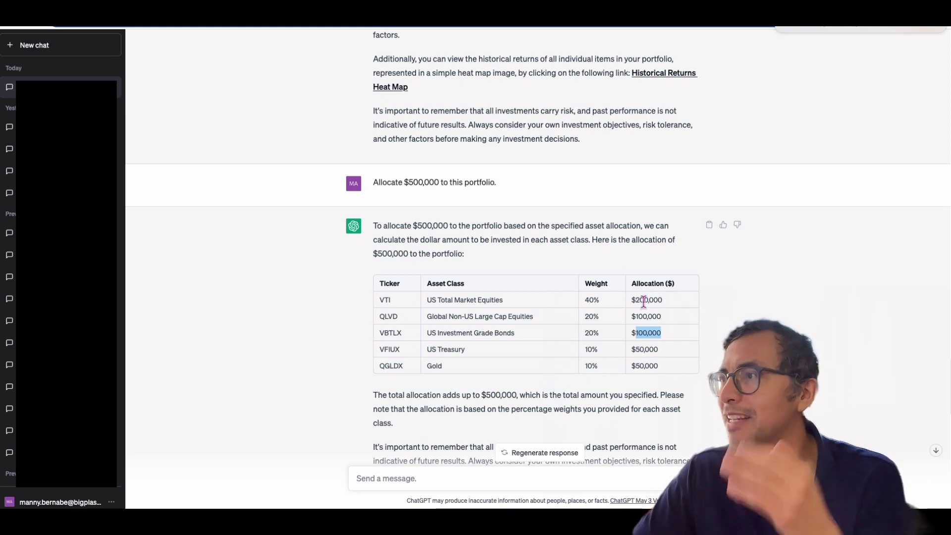
{"action": "scroll", "coordinate": [652, 352], "scroll_direction": "down", "scroll_amount": 1}
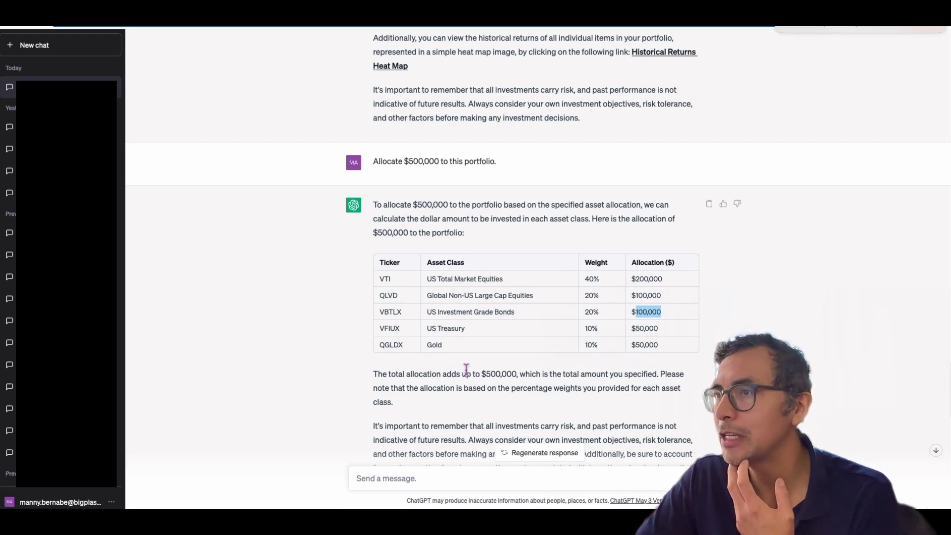
{"action": "double_click", "coordinate": [434, 345]}
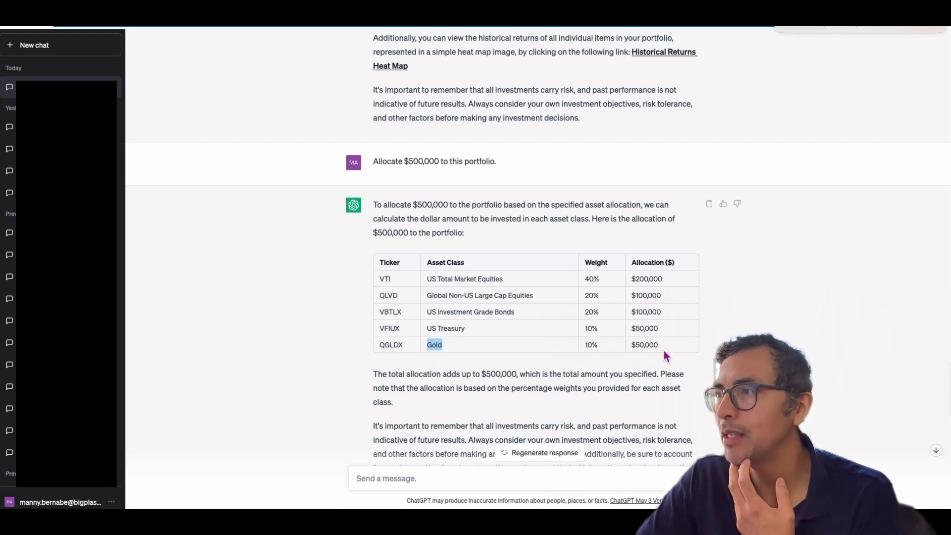
{"action": "scroll", "coordinate": [639, 402], "scroll_direction": "down", "scroll_amount": 1}
{"action": "scroll", "coordinate": [640, 402], "scroll_direction": "down", "scroll_amount": 1}
{"action": "scroll", "coordinate": [640, 399], "scroll_direction": "down", "scroll_amount": 2}
{"action": "scroll", "coordinate": [640, 397], "scroll_direction": "down", "scroll_amount": 5}
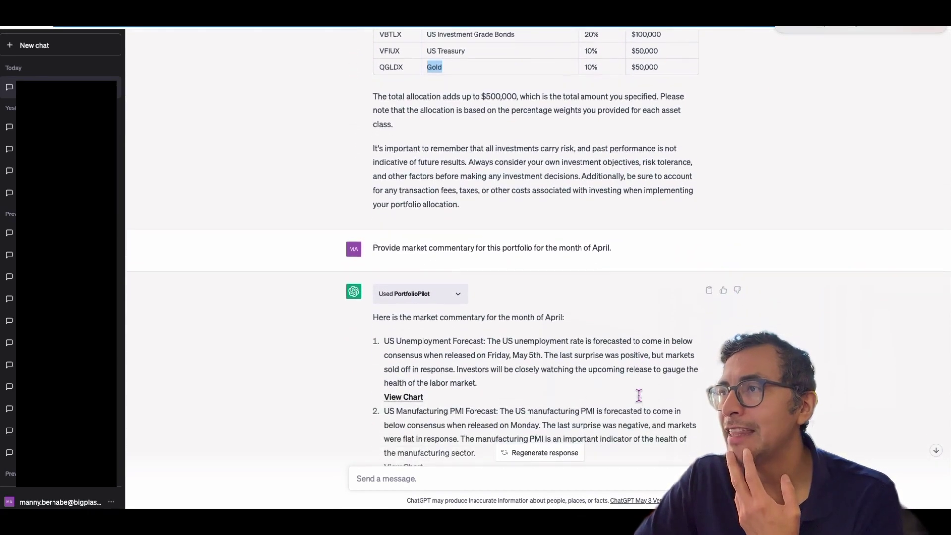
{"action": "scroll", "coordinate": [640, 400], "scroll_direction": "down", "scroll_amount": 5}
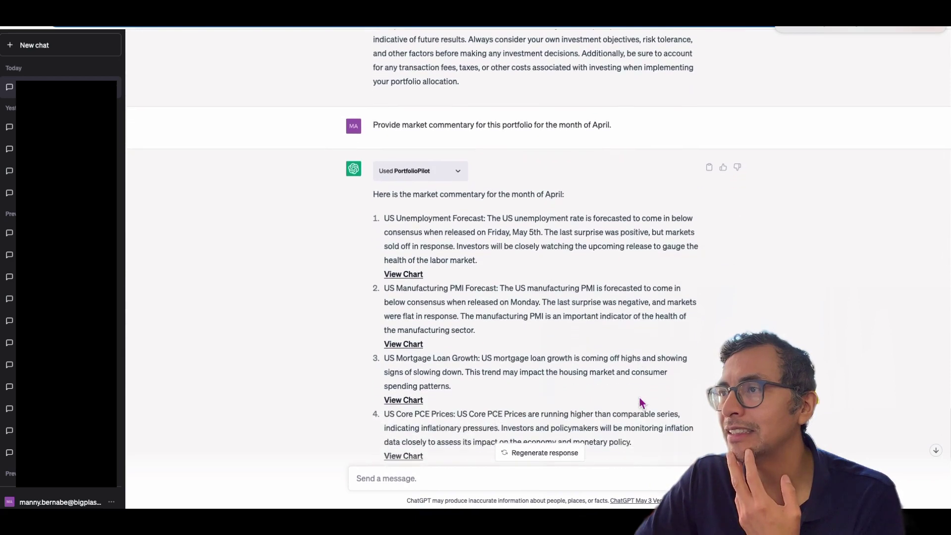
{"action": "scroll", "coordinate": [639, 402], "scroll_direction": "down", "scroll_amount": 3}
{"action": "scroll", "coordinate": [640, 402], "scroll_direction": "up", "scroll_amount": 5}
{"action": "scroll", "coordinate": [640, 399], "scroll_direction": "up", "scroll_amount": 1}
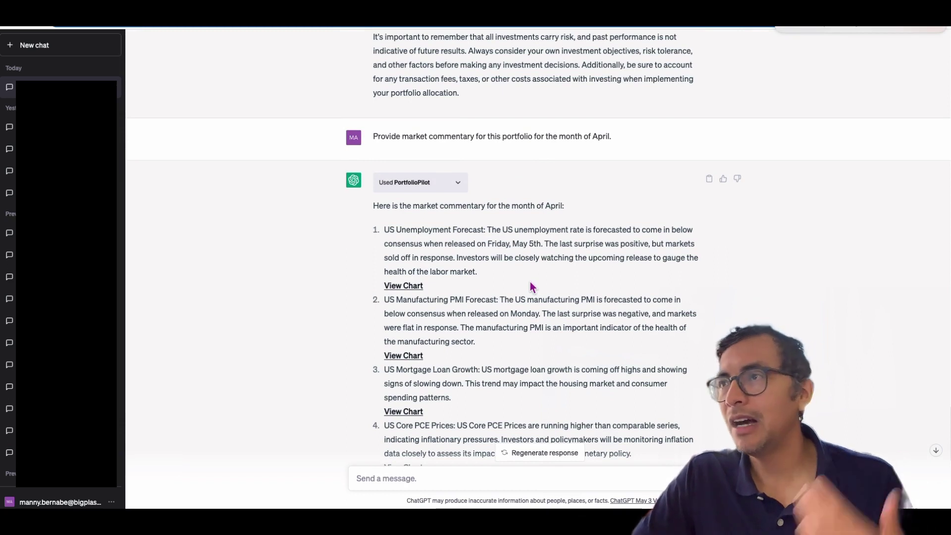
{"action": "scroll", "coordinate": [592, 257], "scroll_direction": "down", "scroll_amount": 1}
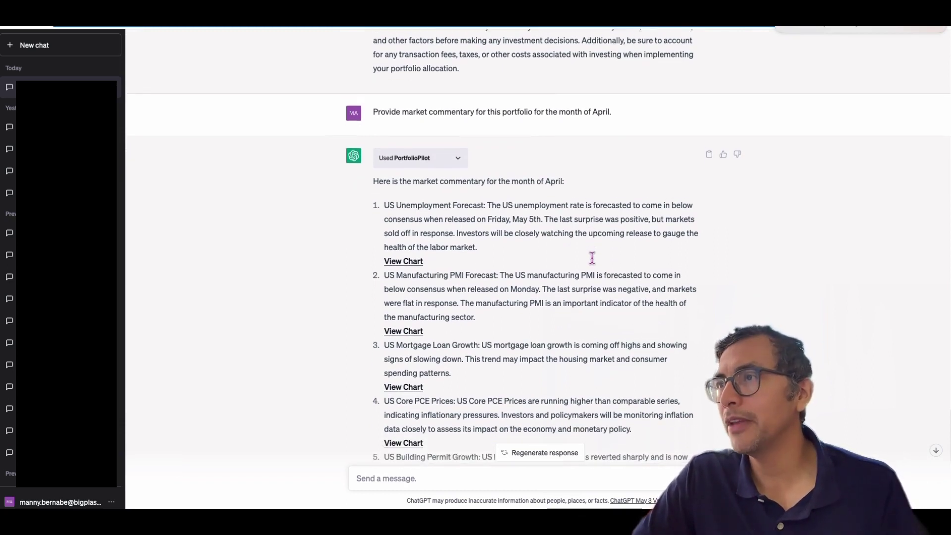
{"action": "scroll", "coordinate": [592, 257], "scroll_direction": "down", "scroll_amount": 1}
{"action": "scroll", "coordinate": [479, 266], "scroll_direction": "down", "scroll_amount": 1}
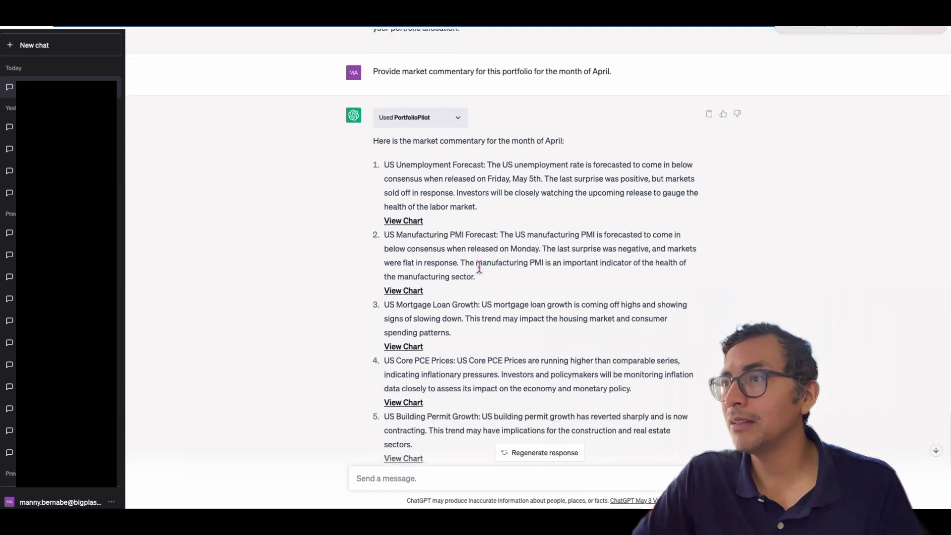
{"action": "scroll", "coordinate": [468, 301], "scroll_direction": "down", "scroll_amount": 1}
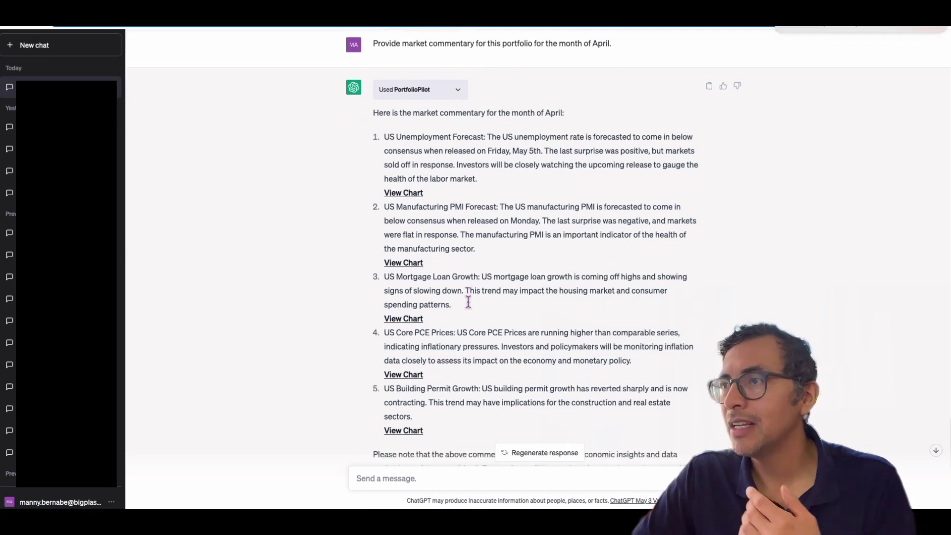
{"action": "scroll", "coordinate": [468, 301], "scroll_direction": "up", "scroll_amount": 1}
{"action": "scroll", "coordinate": [468, 302], "scroll_direction": "up", "scroll_amount": 1}
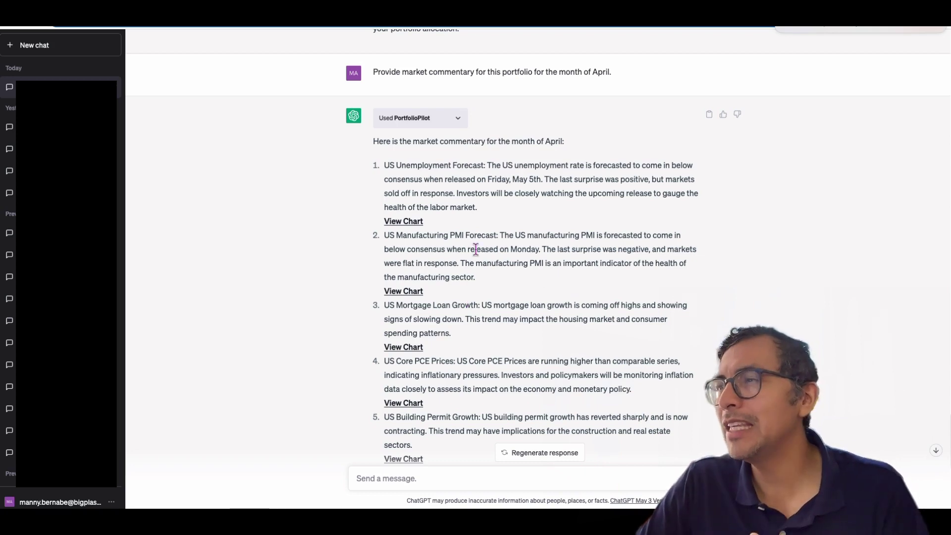
{"action": "scroll", "coordinate": [475, 250], "scroll_direction": "up", "scroll_amount": 6}
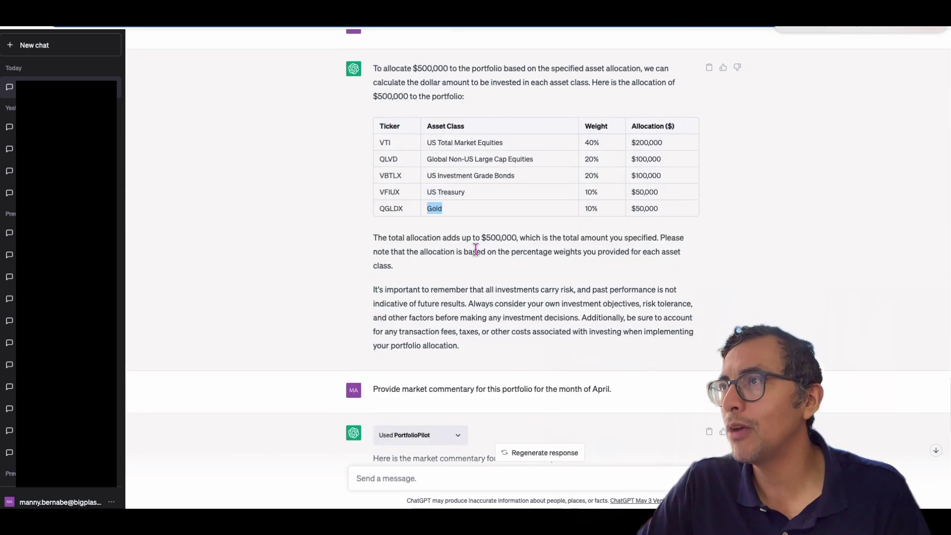
{"action": "scroll", "coordinate": [475, 249], "scroll_direction": "up", "scroll_amount": 1}
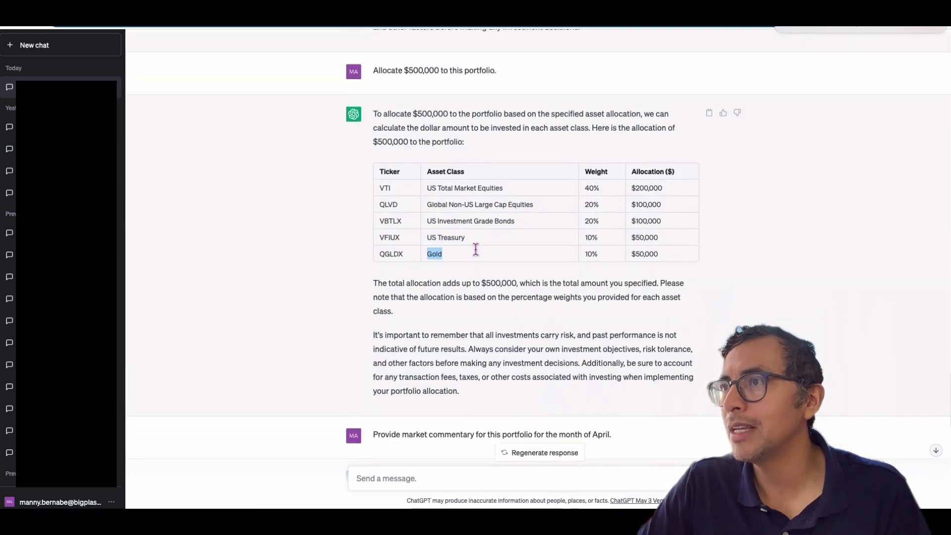
{"action": "scroll", "coordinate": [507, 356], "scroll_direction": "down", "scroll_amount": 1}
{"action": "left_click", "coordinate": [468, 322]}
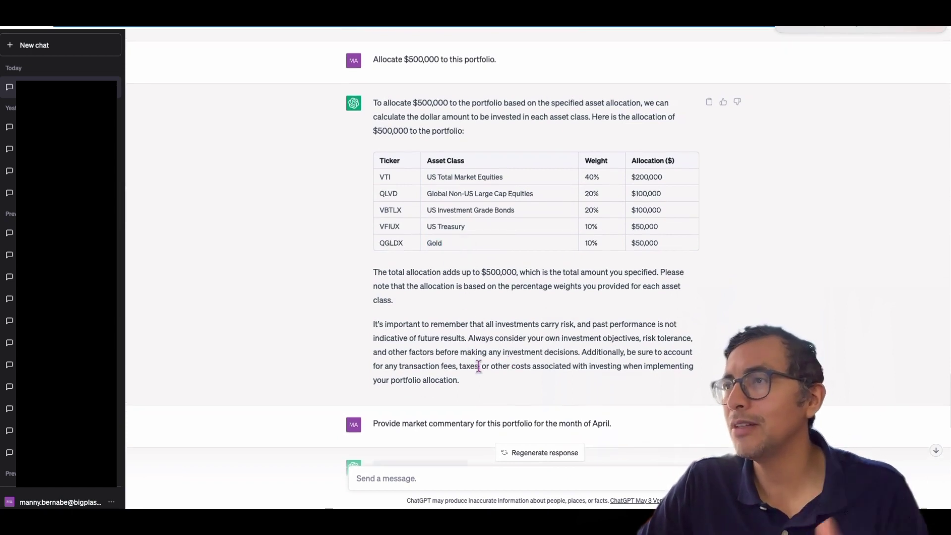
{"action": "scroll", "coordinate": [486, 370], "scroll_direction": "up", "scroll_amount": 1}
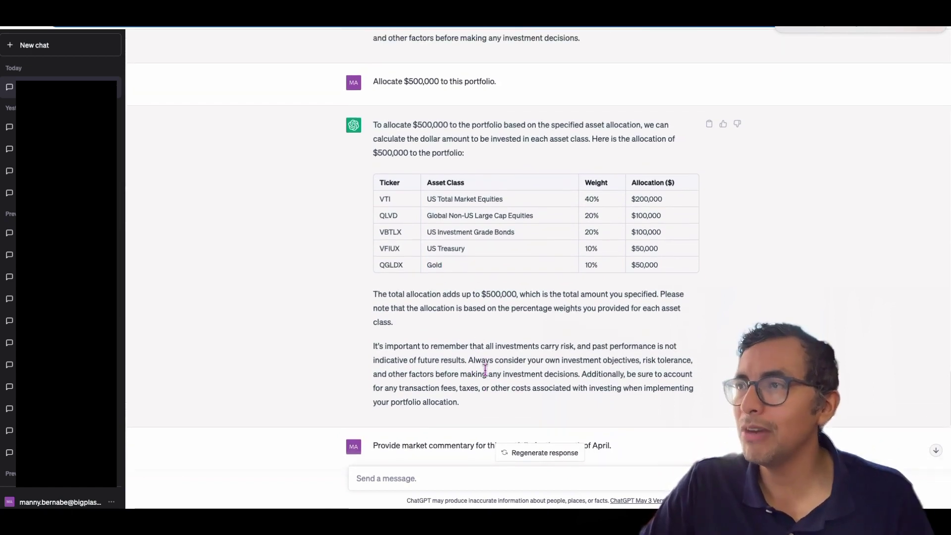
{"action": "scroll", "coordinate": [485, 371], "scroll_direction": "down", "scroll_amount": 1}
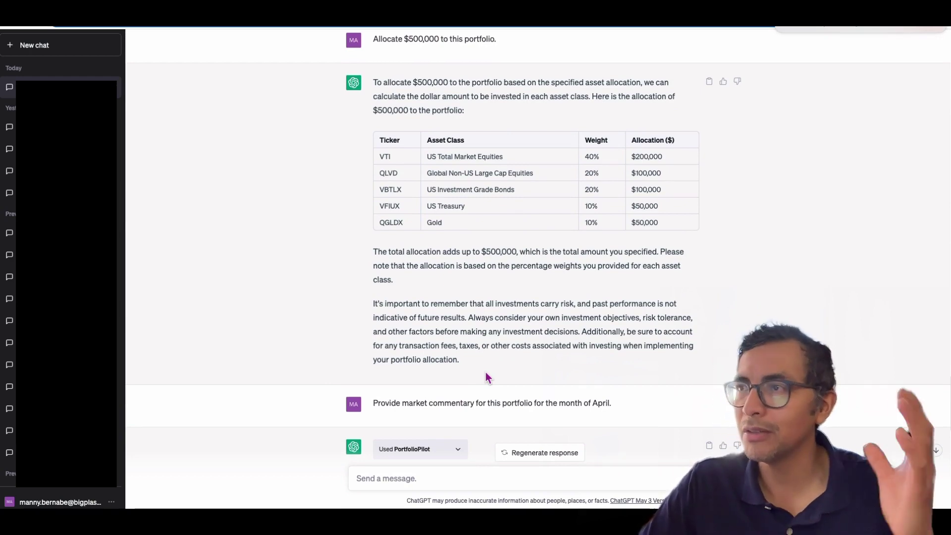
{"action": "scroll", "coordinate": [486, 375], "scroll_direction": "down", "scroll_amount": 5}
{"action": "scroll", "coordinate": [487, 375], "scroll_direction": "down", "scroll_amount": 1}
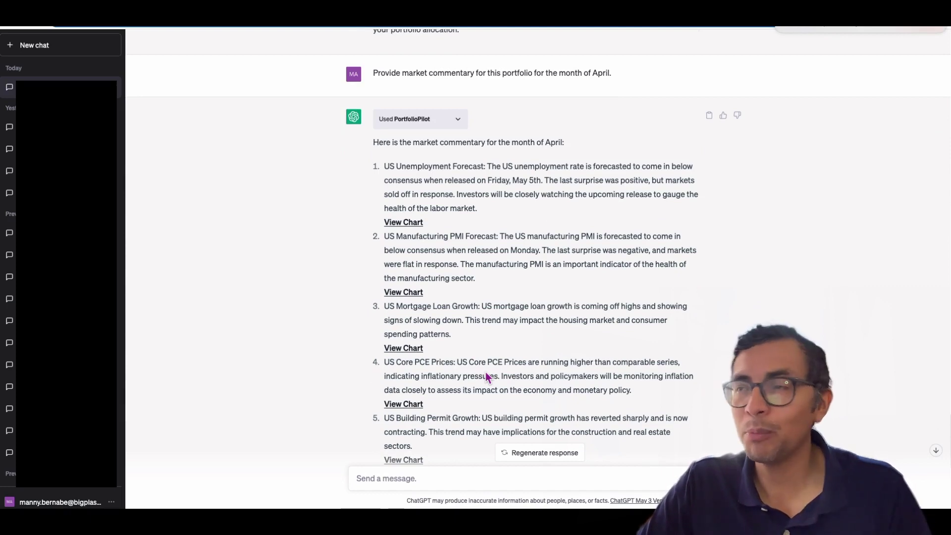
{"action": "scroll", "coordinate": [486, 377], "scroll_direction": "up", "scroll_amount": 1}
{"action": "scroll", "coordinate": [486, 376], "scroll_direction": "down", "scroll_amount": 2}
{"action": "scroll", "coordinate": [486, 376], "scroll_direction": "down", "scroll_amount": 6}
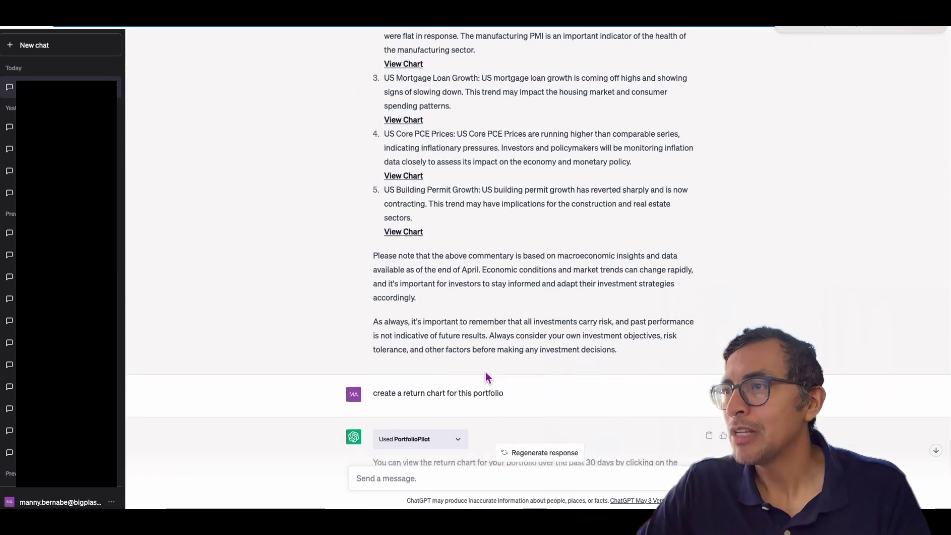
{"action": "scroll", "coordinate": [486, 376], "scroll_direction": "down", "scroll_amount": 1}
{"action": "scroll", "coordinate": [485, 374], "scroll_direction": "up", "scroll_amount": 1}
{"action": "scroll", "coordinate": [485, 372], "scroll_direction": "down", "scroll_amount": 3}
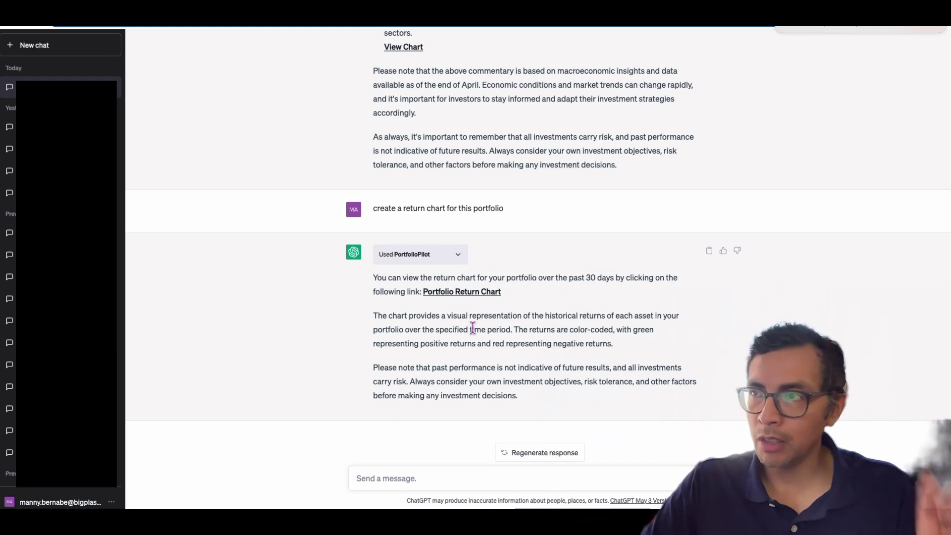
{"action": "left_click", "coordinate": [450, 297]}
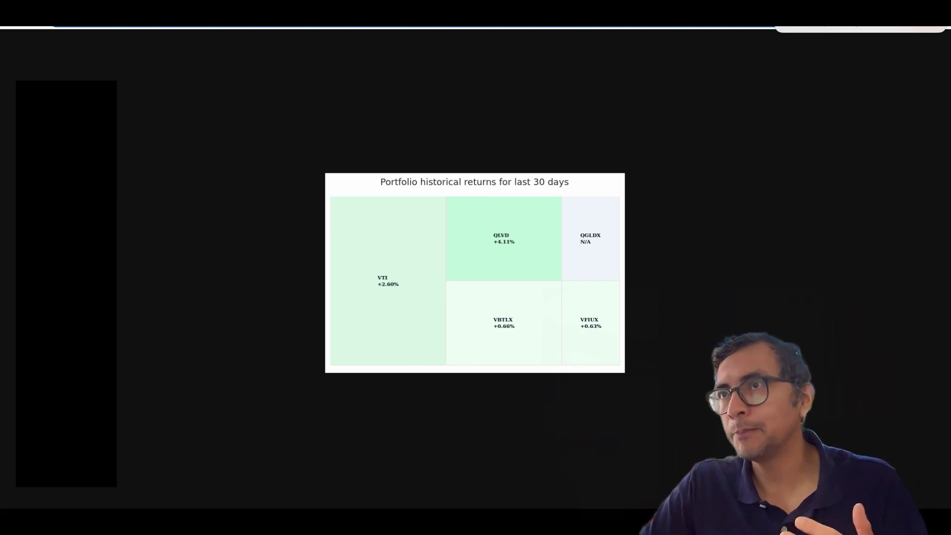
{"action": "key", "text": "Escape"}
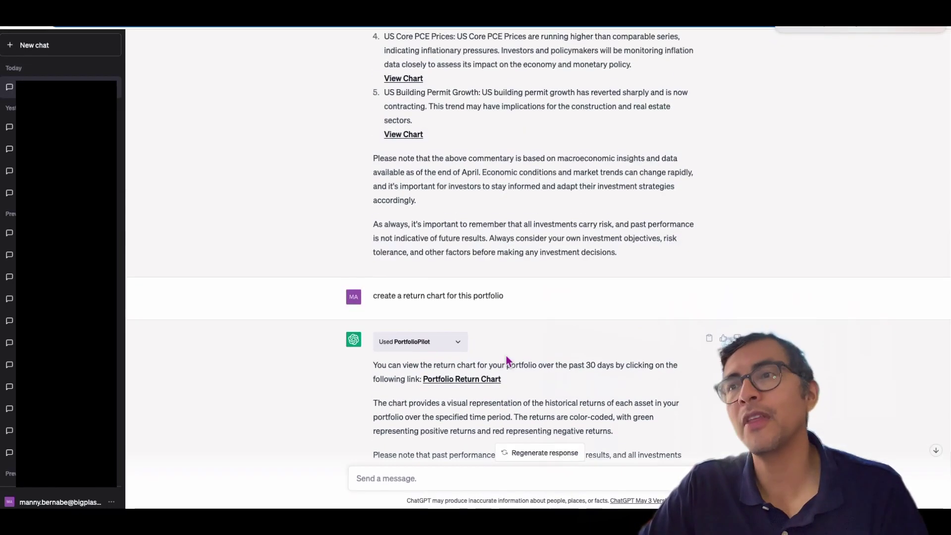